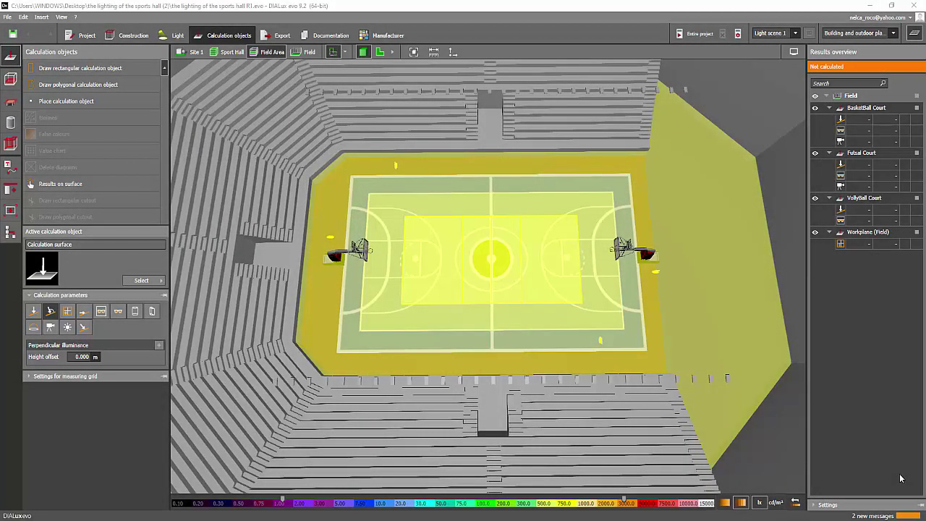
Examine the sports hall field and its court calculation surfaces in 3D from several angles
{"action": "right_click_drag", "start_coordinate": [534, 307], "coordinate": [502, 280]}
{"action": "scroll", "coordinate": [573, 273], "scroll_direction": "down", "scroll_amount": 1}
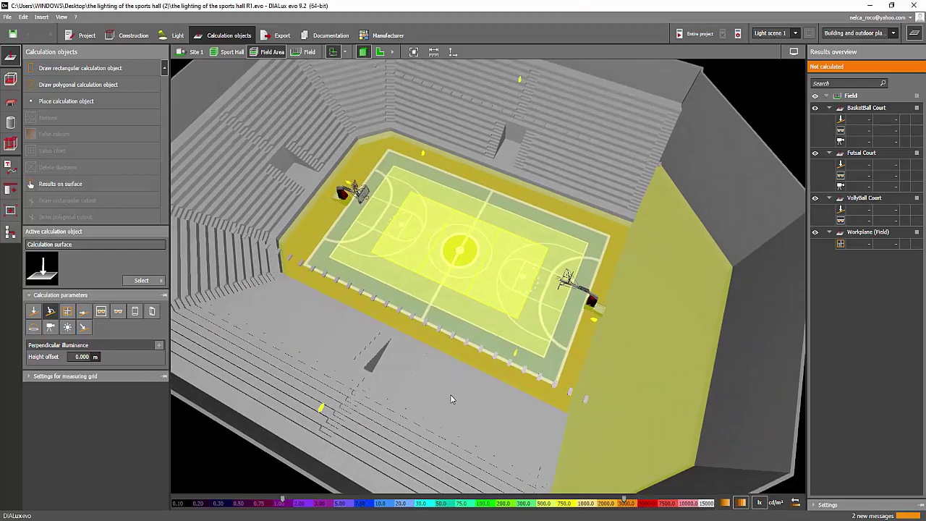
{"action": "right_click_drag", "start_coordinate": [469, 375], "coordinate": [489, 326]}
{"action": "middle_click_drag", "start_coordinate": [489, 326], "coordinate": [474, 367]}
{"action": "scroll", "coordinate": [470, 370], "scroll_direction": "up", "scroll_amount": 3}
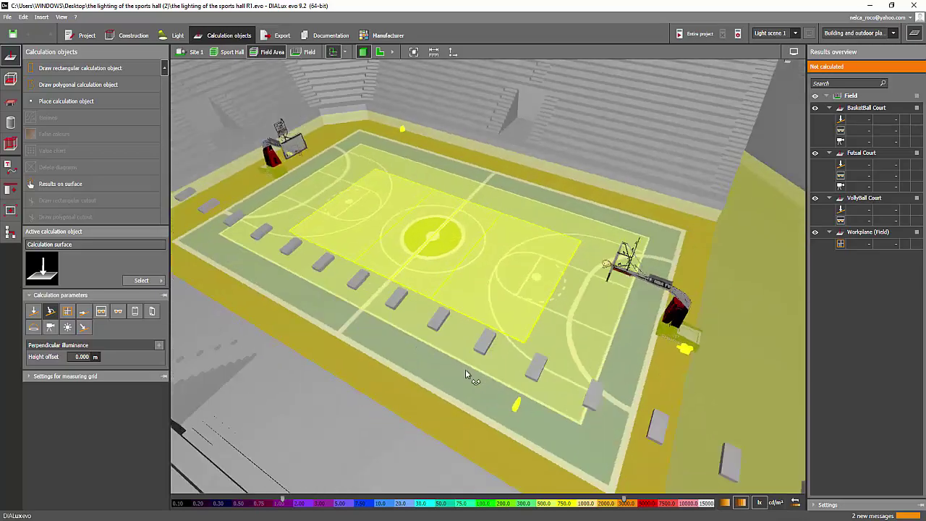
{"action": "right_click_drag", "start_coordinate": [466, 370], "coordinate": [507, 389]}
Switch to the browser and show the 2017_0517 NBA Camera Locations_Reduced PDF enlarged
{"action": "key", "text": "alt+Tab"}
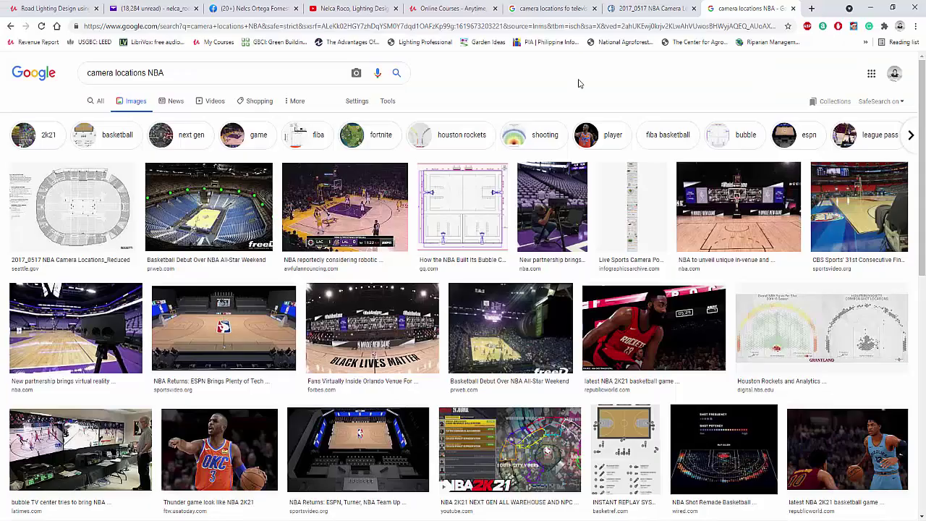
{"action": "left_click", "coordinate": [651, 7]}
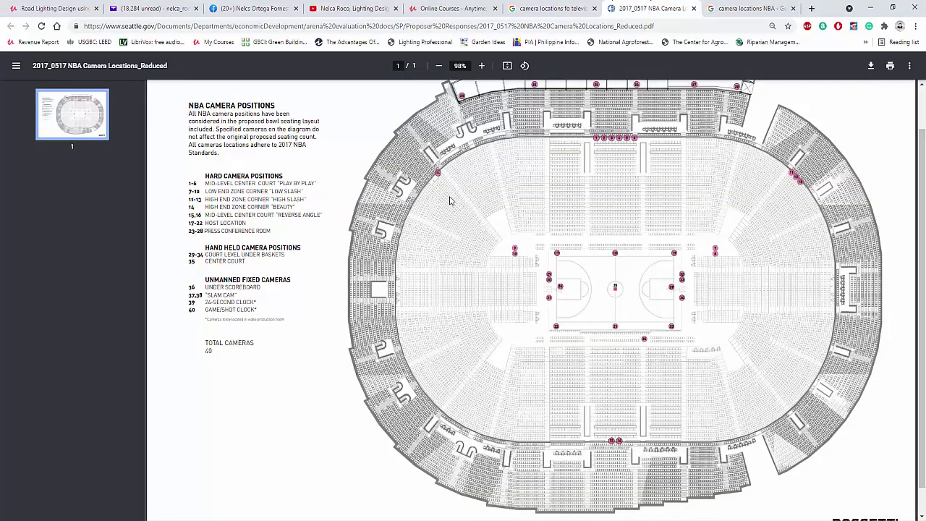
{"action": "left_click", "coordinate": [483, 67]}
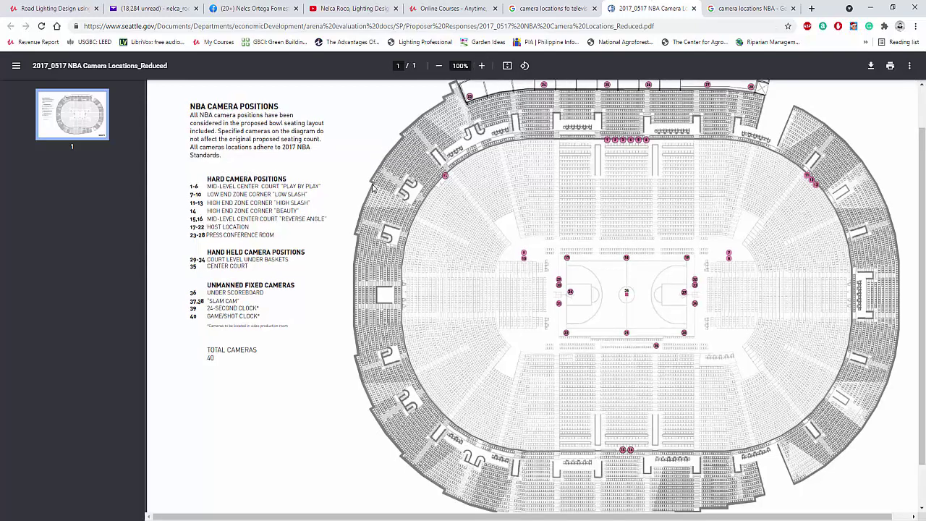
{"action": "left_click", "coordinate": [483, 67]}
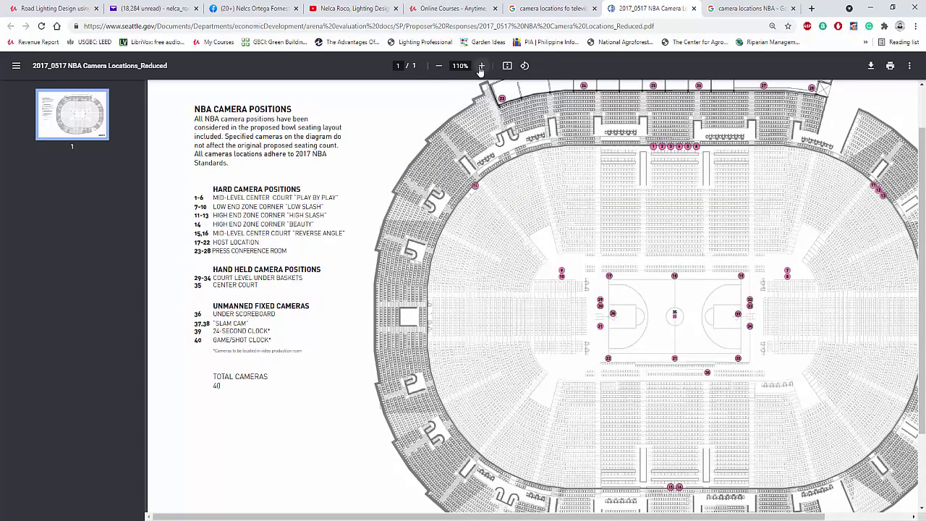
{"action": "left_click", "coordinate": [482, 67]}
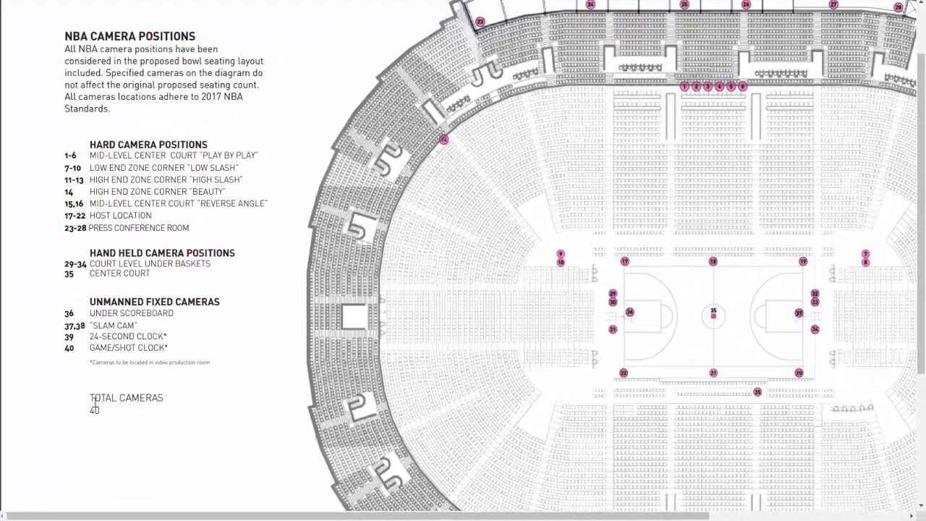
Review the NBA camera positions list, the total camera count and the numbered positions around the seating bowl
{"action": "left_click_drag", "start_coordinate": [225, 418], "coordinate": [263, 434]}
{"action": "left_click_drag", "start_coordinate": [108, 414], "coordinate": [73, 409]}
{"action": "left_click_drag", "start_coordinate": [557, 515], "coordinate": [651, 515]}
{"action": "scroll", "coordinate": [546, 421], "scroll_direction": "up", "scroll_amount": 3, "text": "ctrl"}
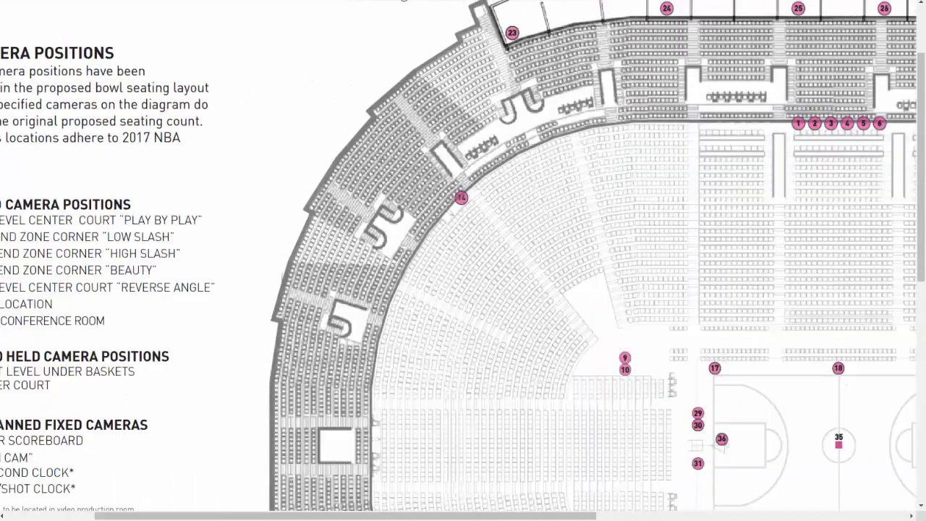
{"action": "left_click_drag", "start_coordinate": [491, 515], "coordinate": [706, 515]}
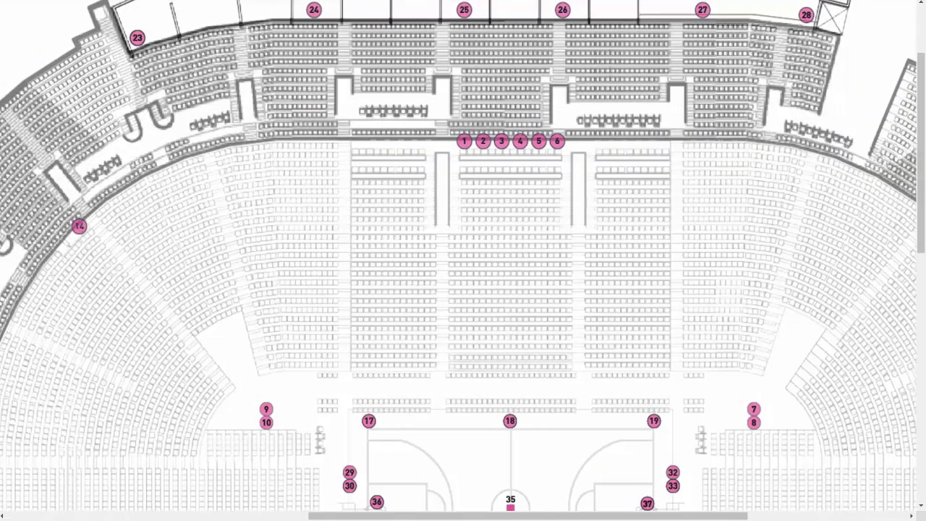
{"action": "scroll", "coordinate": [463, 260], "scroll_direction": "down", "scroll_amount": 1}
{"action": "left_click_drag", "start_coordinate": [924, 204], "coordinate": [924, 289]}
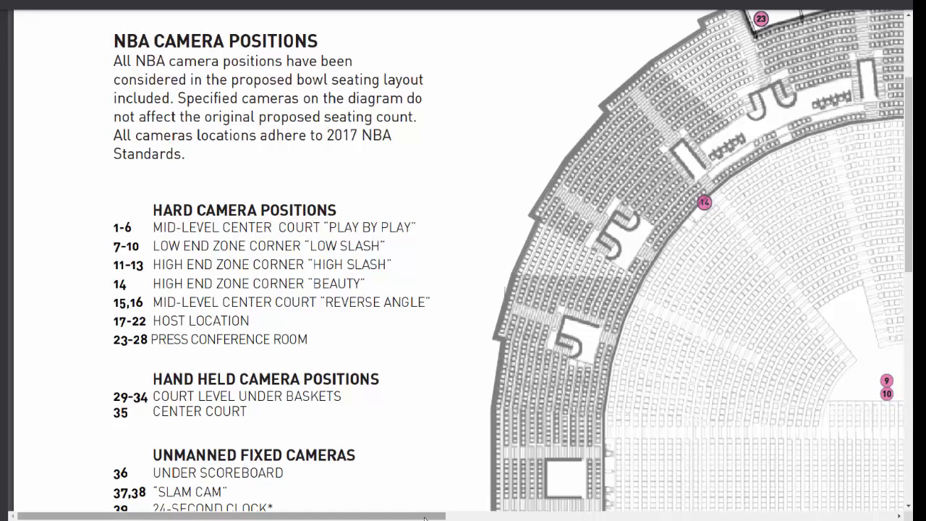
{"action": "scroll", "coordinate": [509, 517], "scroll_direction": "right", "scroll_amount": 1}
{"action": "left_click_drag", "start_coordinate": [509, 516], "coordinate": [551, 517]}
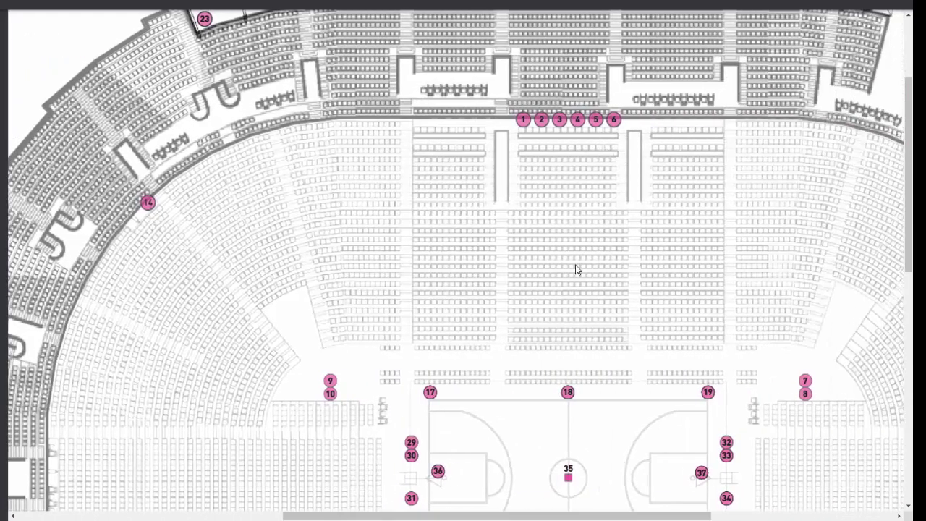
{"action": "scroll", "coordinate": [563, 249], "scroll_direction": "up", "scroll_amount": 1}
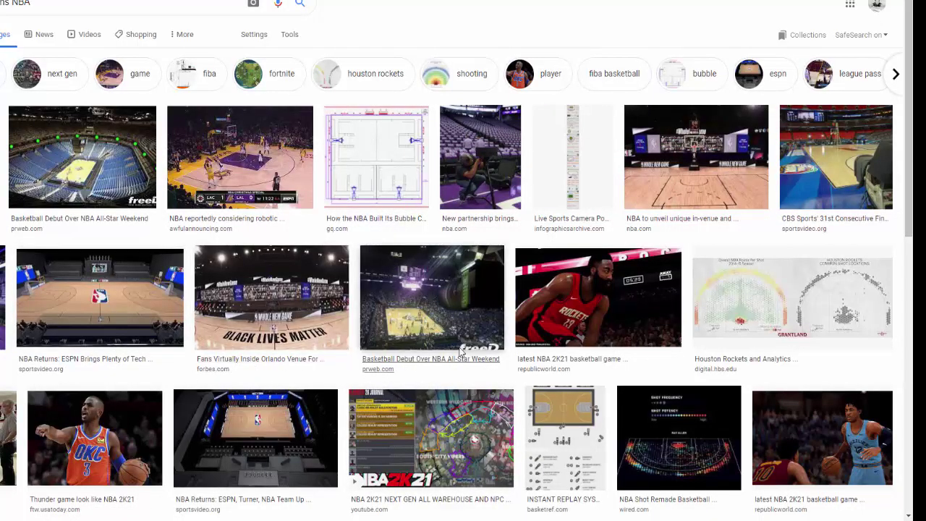
View the freeD arena photo with green camera markers from the NBA camera locations image results
{"action": "left_click", "coordinate": [116, 152]}
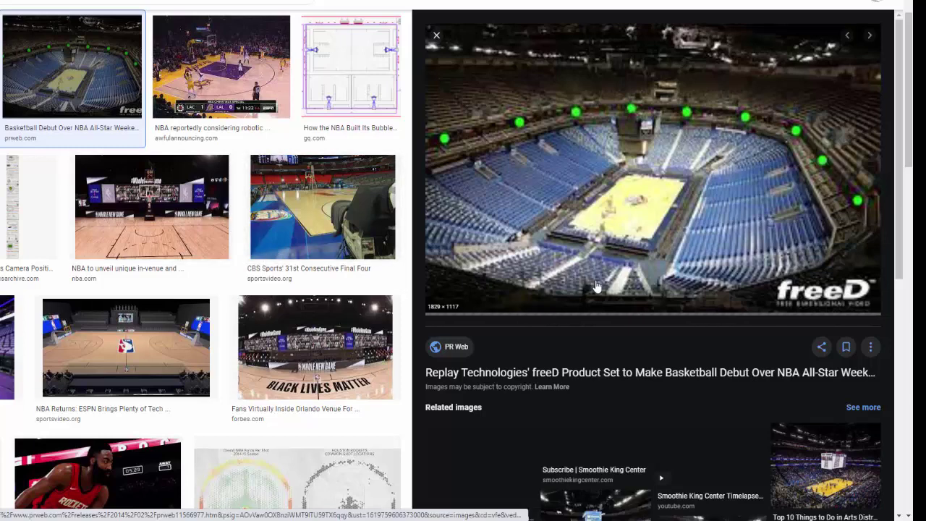
{"action": "scroll", "coordinate": [532, 337], "scroll_direction": "down", "scroll_amount": 3}
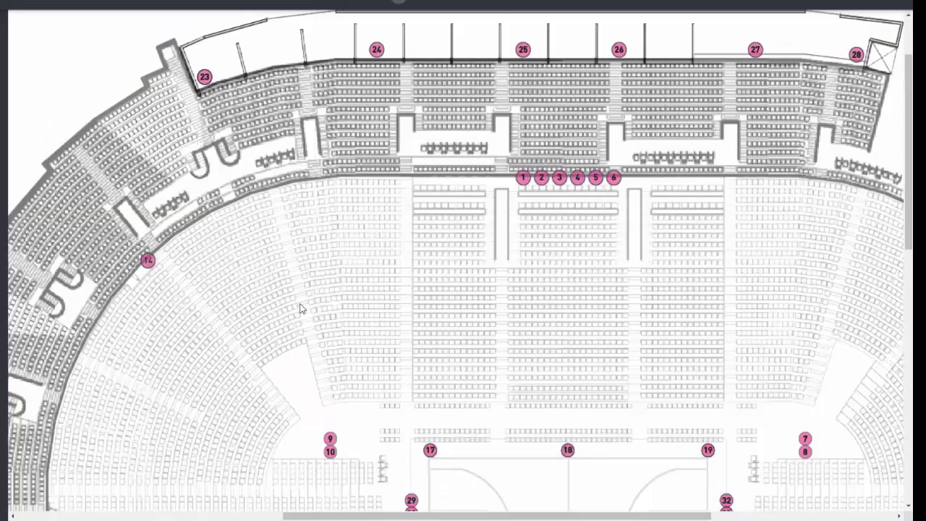
Match the hard camera positions in the PDF list to their numbered markers around the arena and court
{"action": "scroll", "coordinate": [269, 258], "scroll_direction": "right", "scroll_amount": 2}
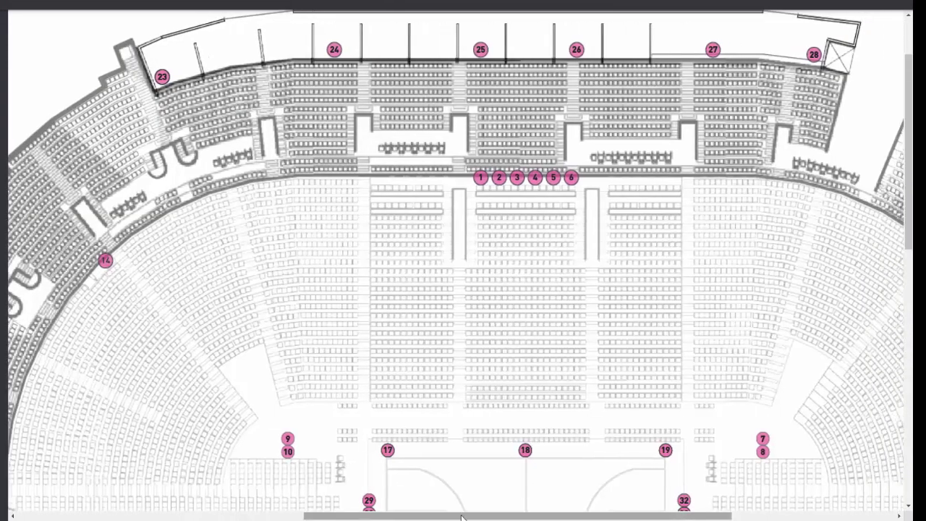
{"action": "left_click_drag", "start_coordinate": [462, 517], "coordinate": [182, 500]}
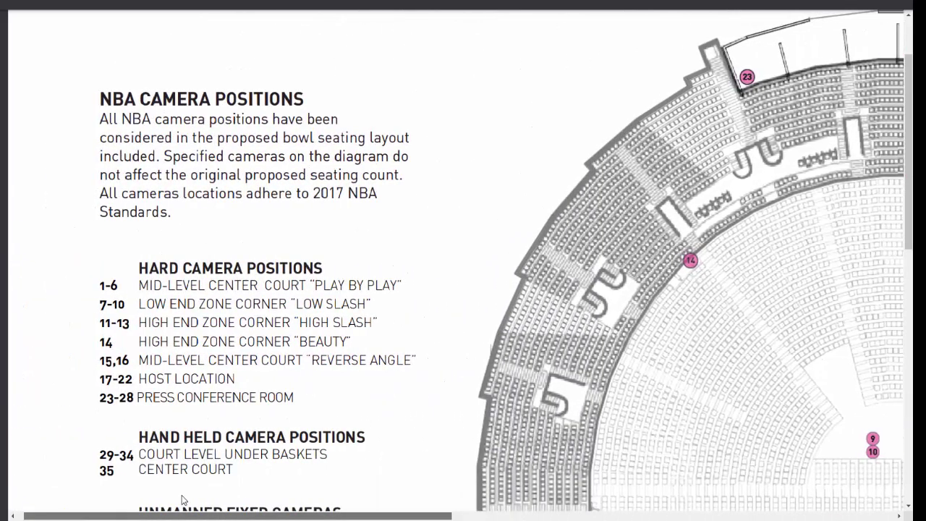
{"action": "scroll", "coordinate": [184, 499], "scroll_direction": "right", "scroll_amount": 12}
{"action": "scroll", "coordinate": [478, 445], "scroll_direction": "down", "scroll_amount": 2}
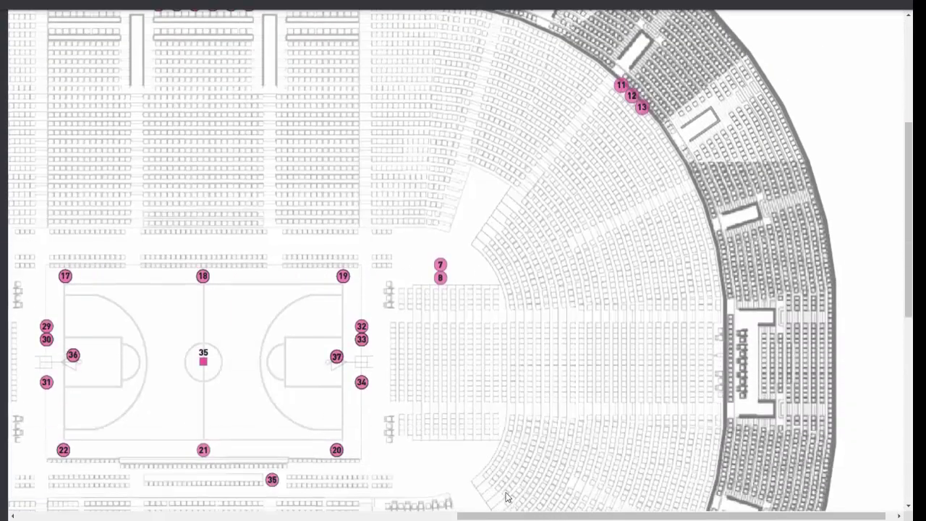
{"action": "left_click_drag", "start_coordinate": [508, 515], "coordinate": [403, 509]}
{"action": "scroll", "coordinate": [403, 509], "scroll_direction": "down", "scroll_amount": 2}
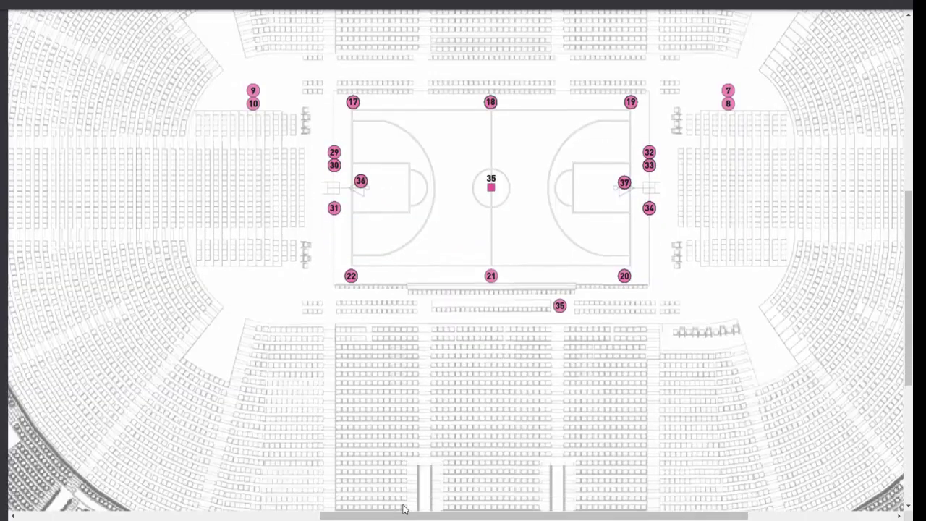
{"action": "scroll", "coordinate": [403, 510], "scroll_direction": "down", "scroll_amount": 3}
{"action": "scroll", "coordinate": [403, 509], "scroll_direction": "up", "scroll_amount": 3}
{"action": "scroll", "coordinate": [404, 504], "scroll_direction": "up", "scroll_amount": 3}
{"action": "left_click_drag", "start_coordinate": [405, 515], "coordinate": [518, 516]}
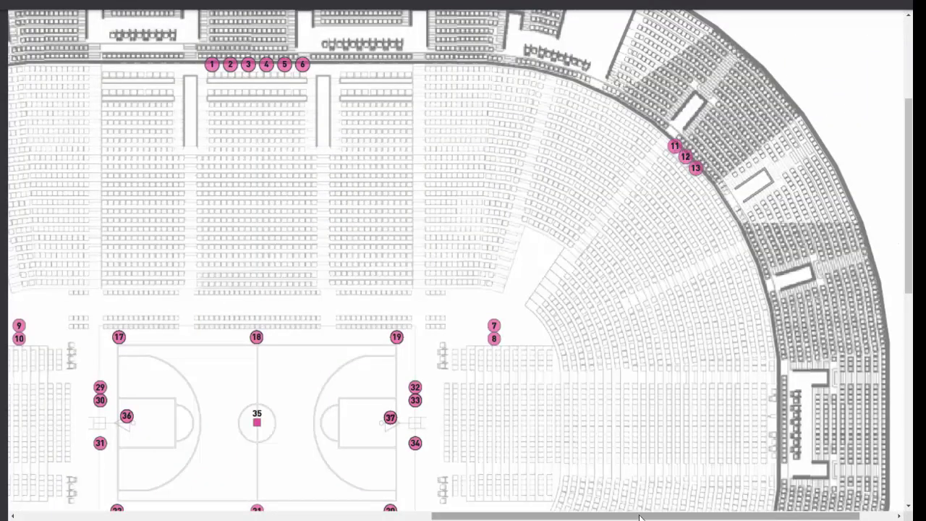
{"action": "left_click_drag", "start_coordinate": [642, 516], "coordinate": [225, 479]}
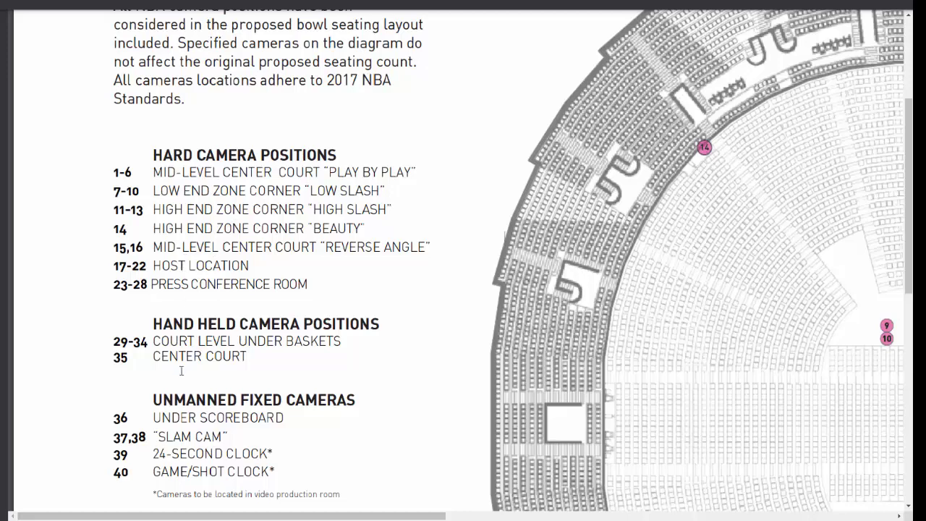
Read the hand held and unmanned fixed camera entries in the camera positions list
{"action": "scroll", "coordinate": [182, 372], "scroll_direction": "down", "scroll_amount": 3}
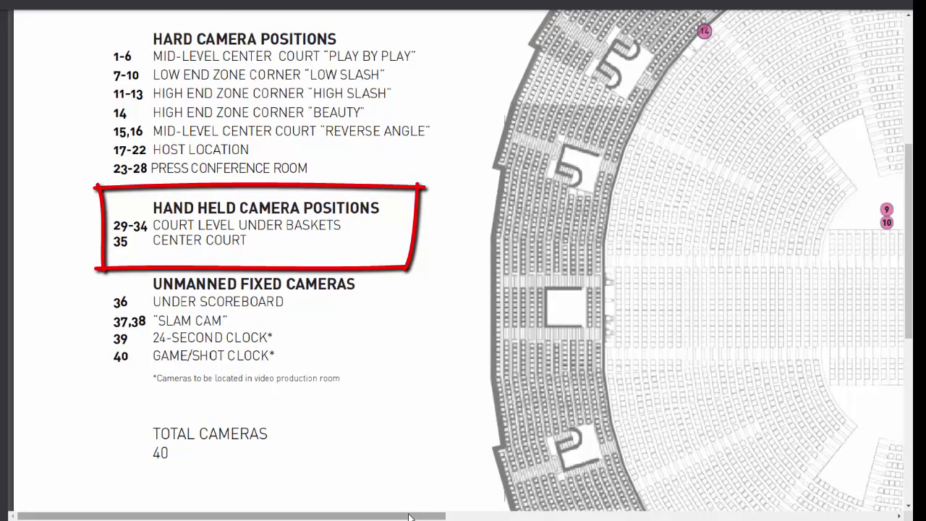
{"action": "left_click_drag", "start_coordinate": [409, 517], "coordinate": [425, 518]}
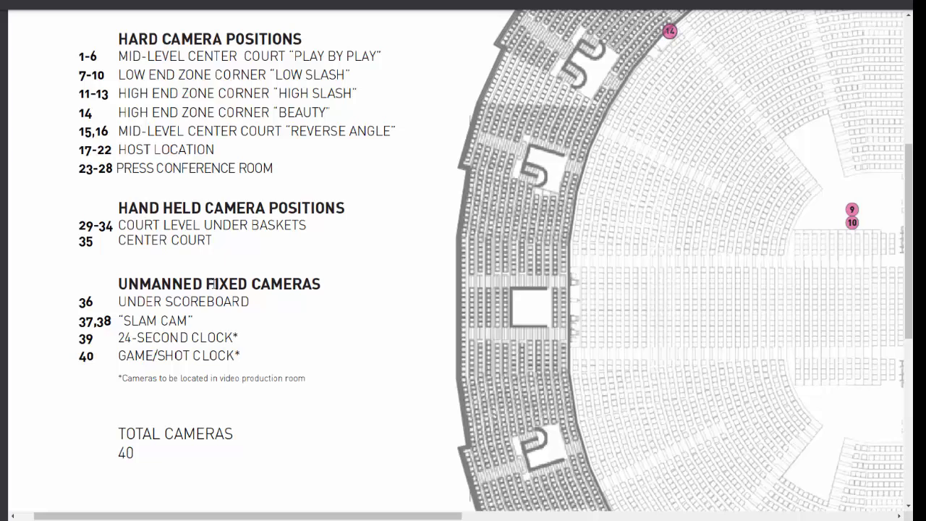
{"action": "left_click_drag", "start_coordinate": [206, 285], "coordinate": [323, 294]}
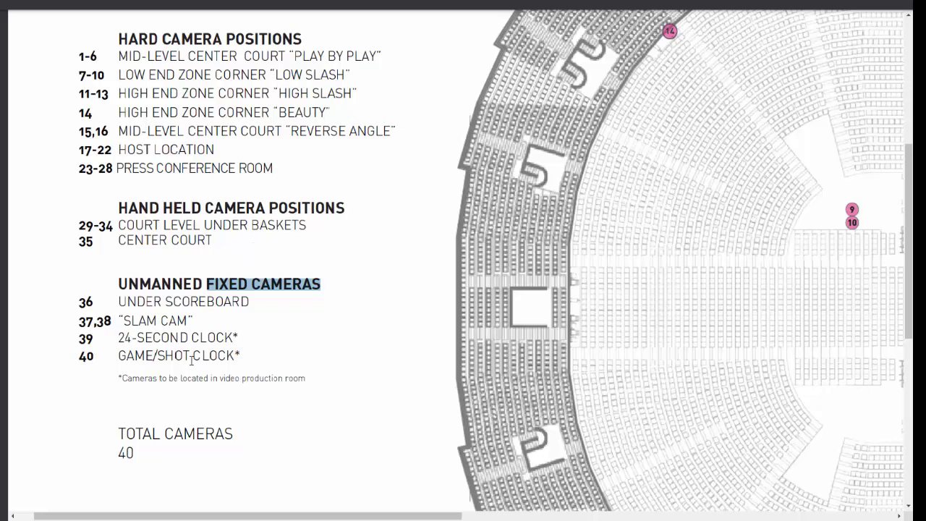
{"action": "left_click", "coordinate": [255, 319]}
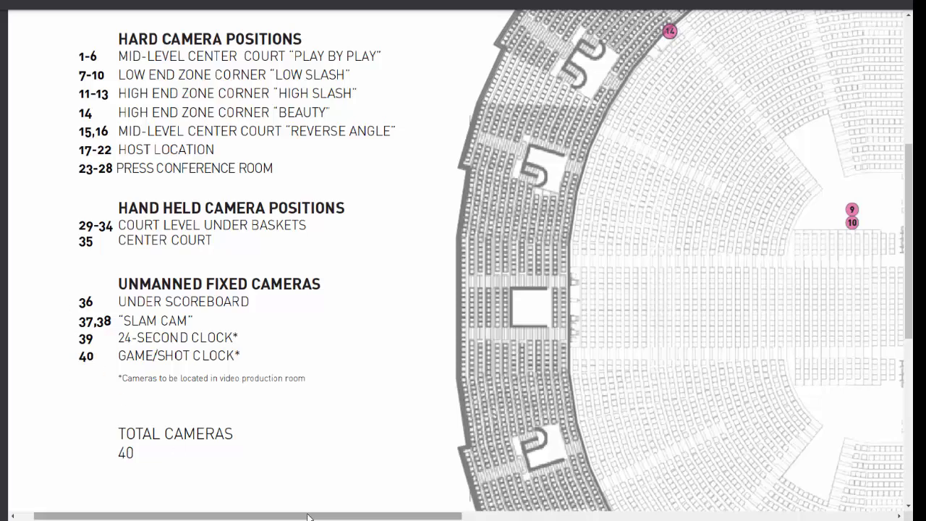
Locate the court-level cameras and reverse-angle cameras 15 and 16 on the arena diagram
{"action": "left_click_drag", "start_coordinate": [304, 516], "coordinate": [585, 514]}
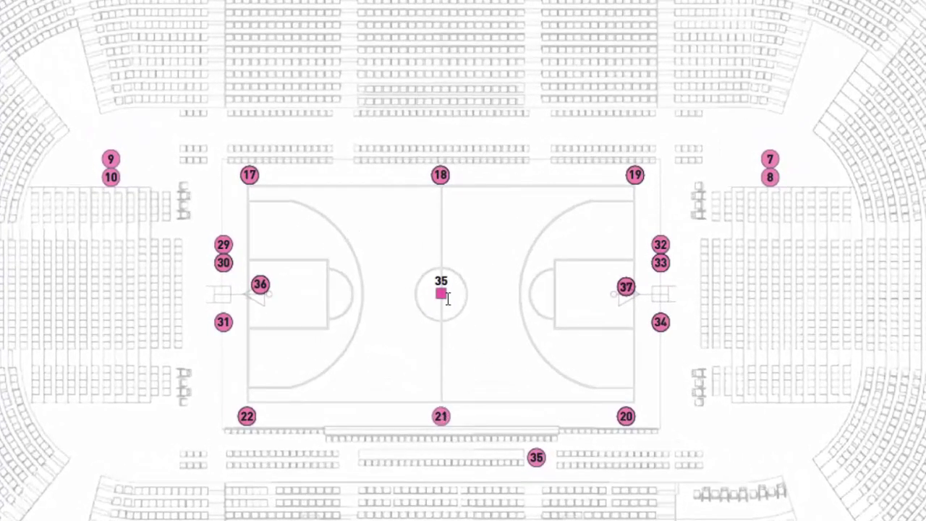
{"action": "scroll", "coordinate": [456, 413], "scroll_direction": "down", "scroll_amount": 4}
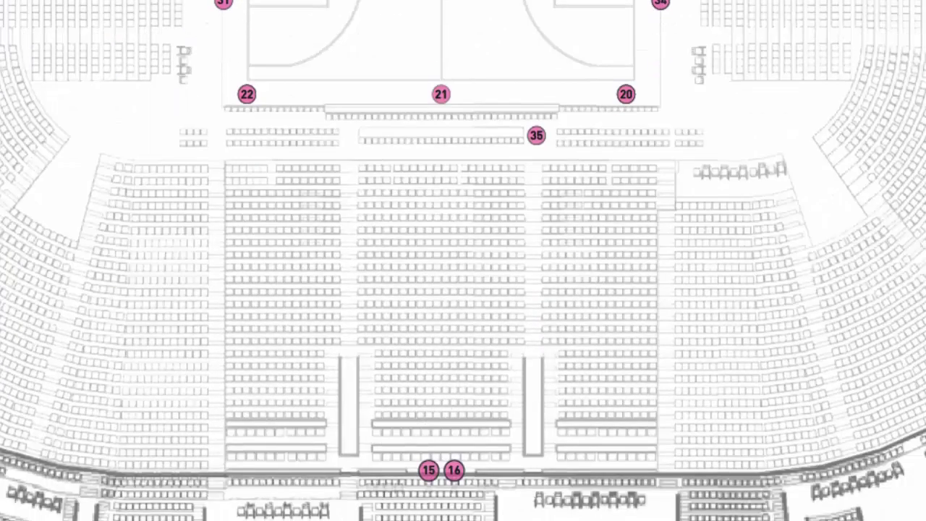
Return to DIALux evo and inspect the field and its surrounding stands from above in 3D
{"action": "left_click", "coordinate": [682, 506]}
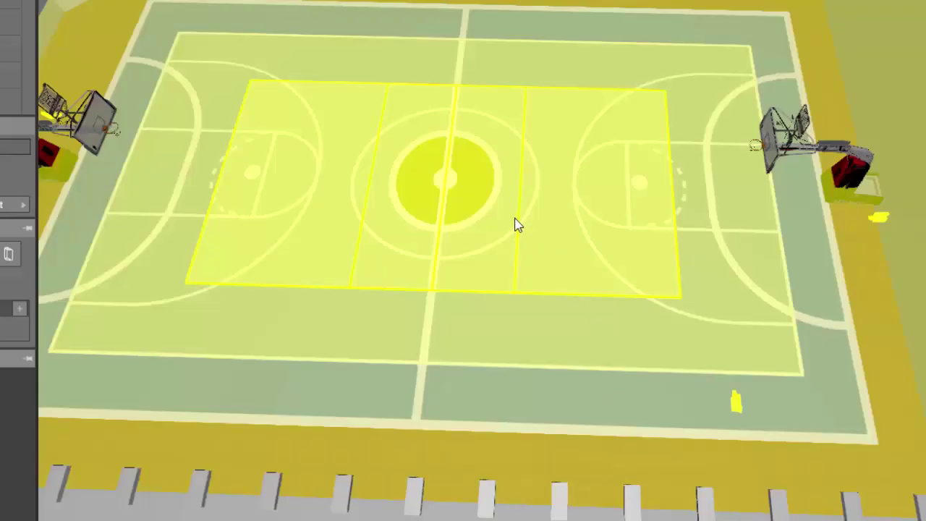
{"action": "right_click_drag", "start_coordinate": [515, 224], "coordinate": [541, 276]}
{"action": "middle_click_drag", "start_coordinate": [540, 276], "coordinate": [587, 343]}
{"action": "scroll", "coordinate": [567, 346], "scroll_direction": "down", "scroll_amount": 3}
{"action": "scroll", "coordinate": [535, 349], "scroll_direction": "up", "scroll_amount": 1}
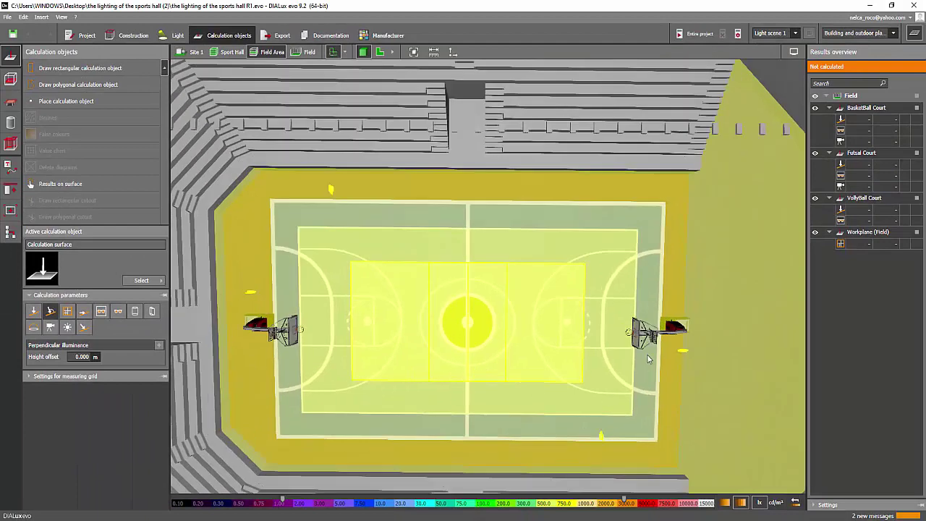
{"action": "scroll", "coordinate": [649, 356], "scroll_direction": "up", "scroll_amount": 1}
{"action": "right_click_drag", "start_coordinate": [649, 356], "coordinate": [675, 345]}
{"action": "middle_click_drag", "start_coordinate": [674, 346], "coordinate": [687, 331]}
{"action": "scroll", "coordinate": [643, 417], "scroll_direction": "down", "scroll_amount": 1}
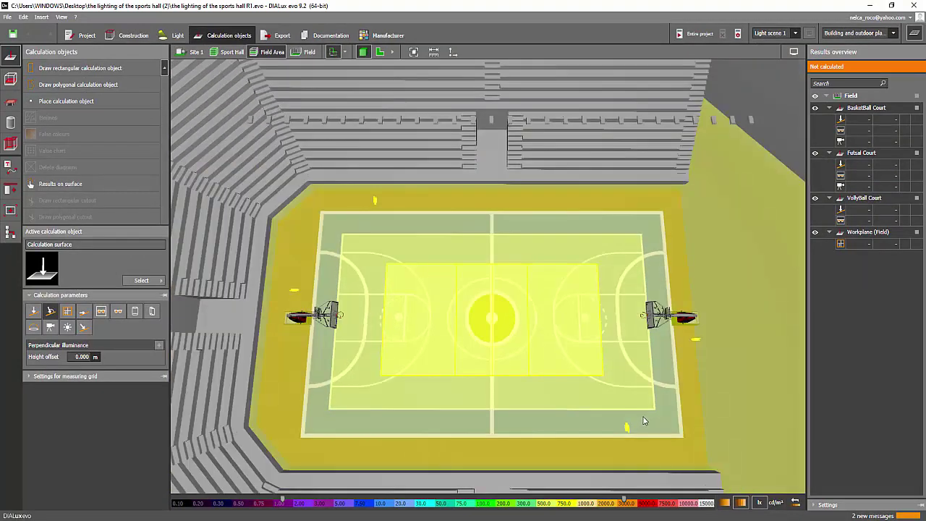
{"action": "middle_click_drag", "start_coordinate": [643, 420], "coordinate": [540, 375]}
{"action": "middle_click_drag", "start_coordinate": [468, 357], "coordinate": [499, 387]}
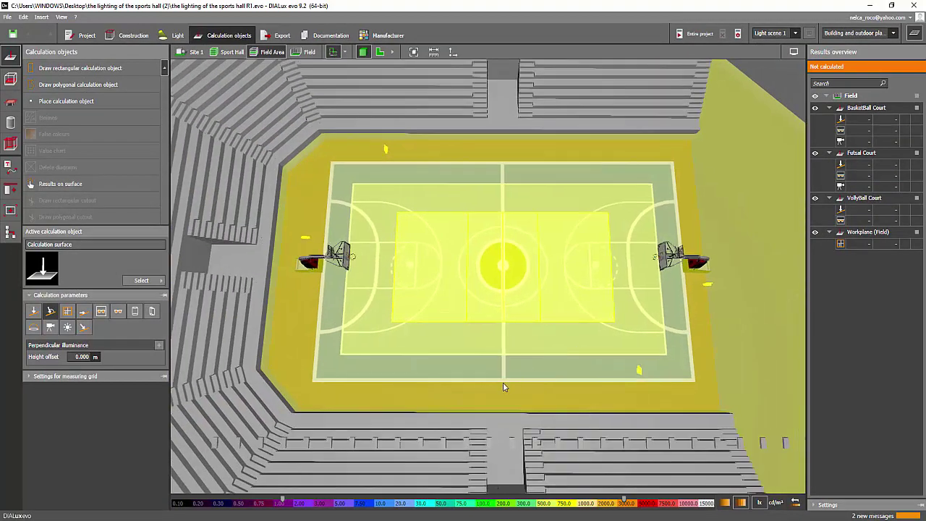
In plan view, place a Camera calculation object just outside the field's lower sideline near midcourt, at about x 33 m, y 18 m
{"action": "left_click", "coordinate": [380, 53]}
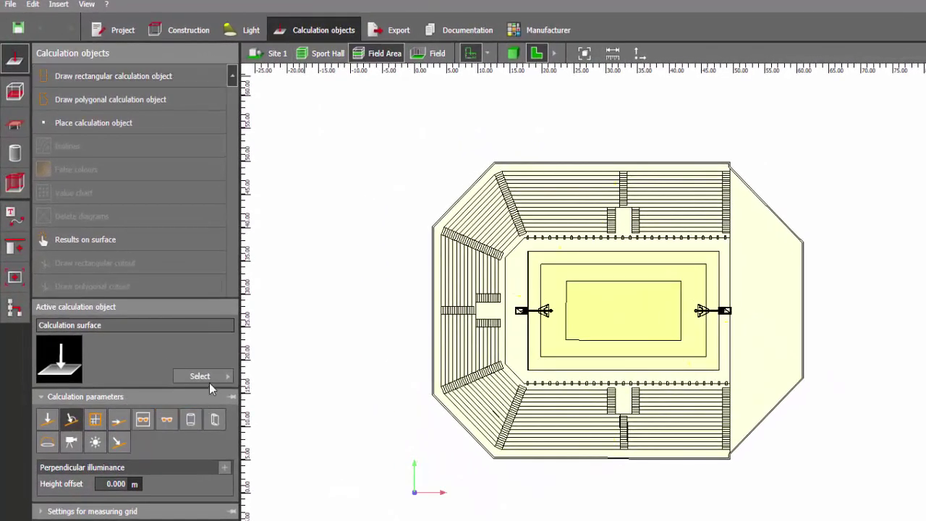
{"action": "left_click", "coordinate": [222, 377]}
{"action": "left_click", "coordinate": [365, 459]}
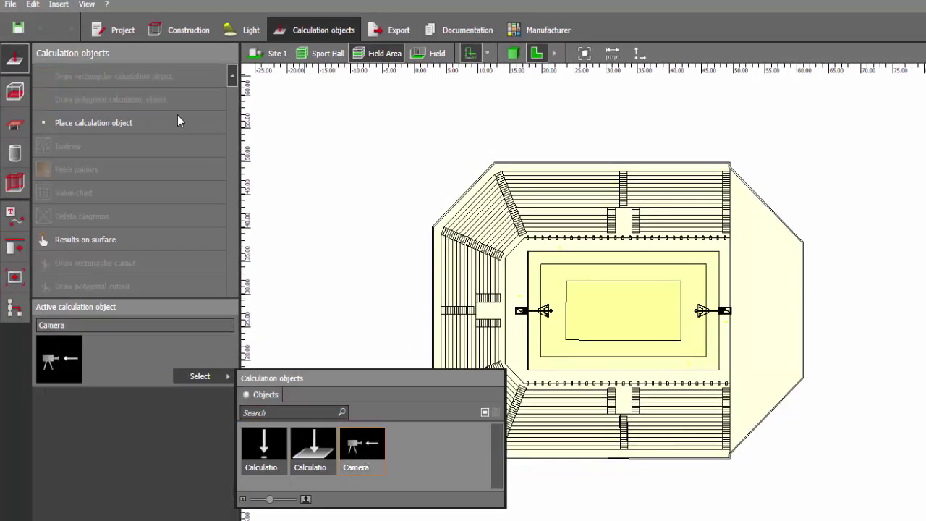
{"action": "left_click", "coordinate": [122, 122]}
{"action": "scroll", "coordinate": [656, 362], "scroll_direction": "up", "scroll_amount": 5}
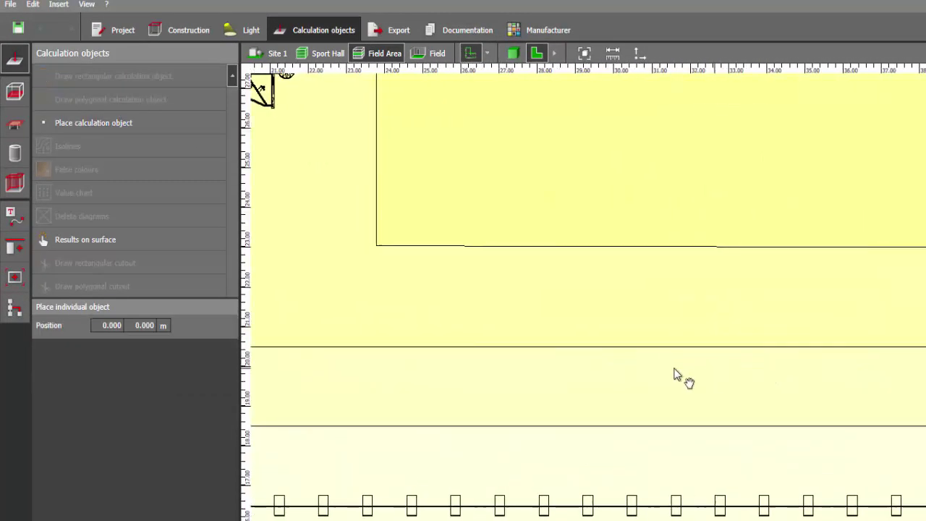
{"action": "scroll", "coordinate": [668, 368], "scroll_direction": "up", "scroll_amount": 2}
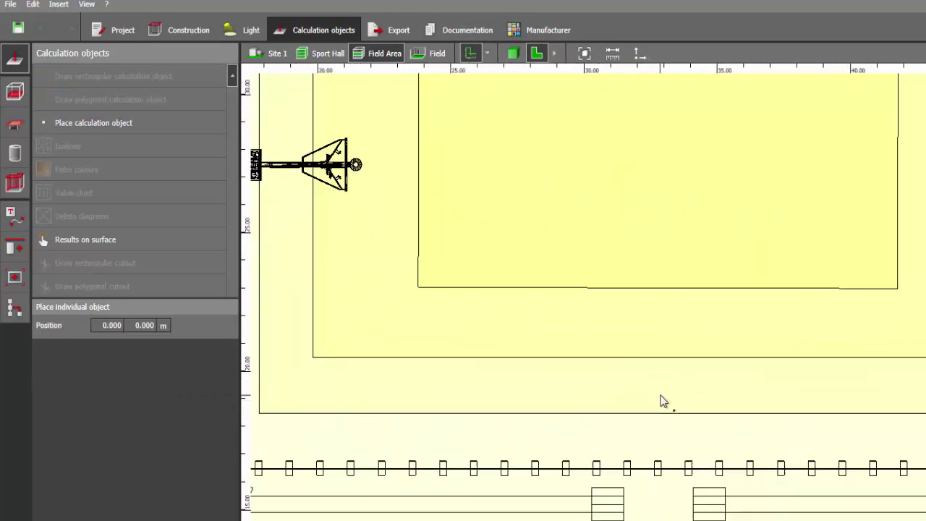
{"action": "left_click", "coordinate": [666, 432]}
{"action": "scroll", "coordinate": [673, 431], "scroll_direction": "up", "scroll_amount": 4}
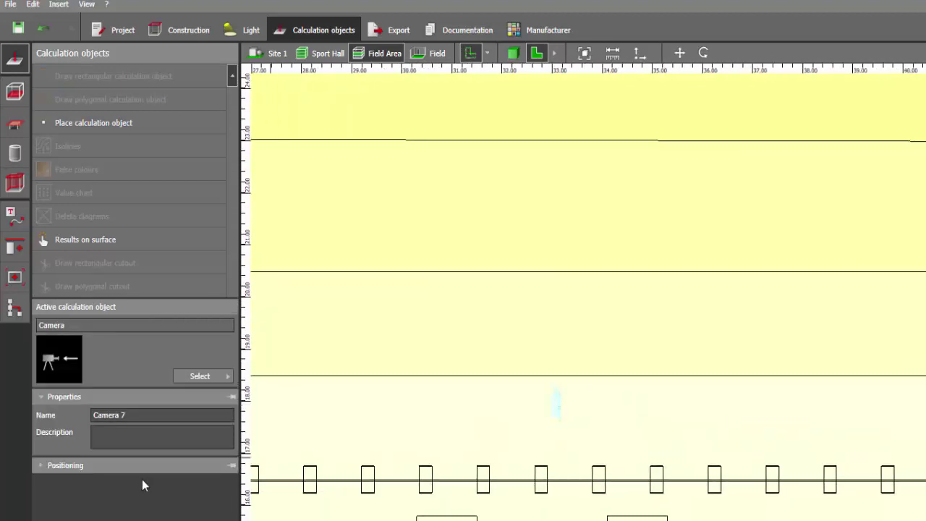
Move the Camera object near the field's right end to the lower-right corner, at about x 45 m, y 18 m
{"action": "scroll", "coordinate": [709, 441], "scroll_direction": "down", "scroll_amount": 3}
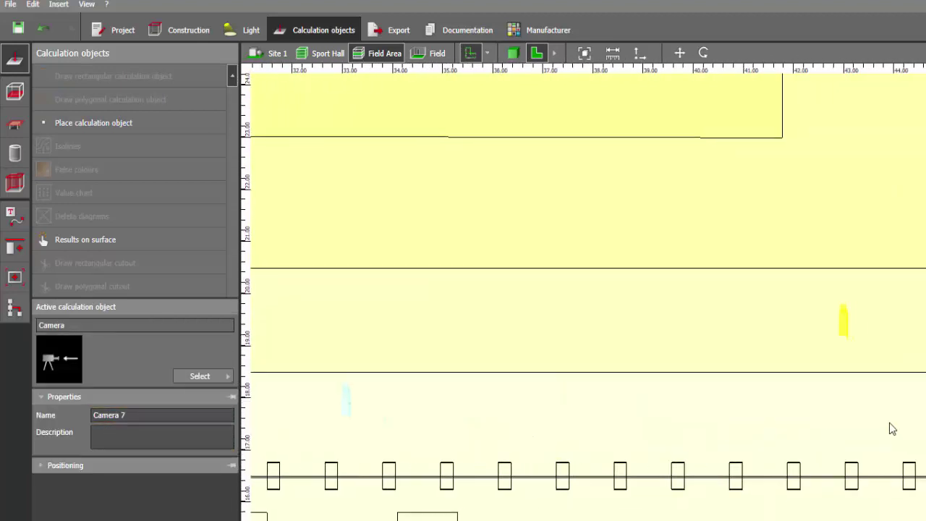
{"action": "right_click", "coordinate": [868, 356]}
{"action": "left_click", "coordinate": [882, 364]}
{"action": "left_click_drag", "start_coordinate": [864, 351], "coordinate": [925, 402]}
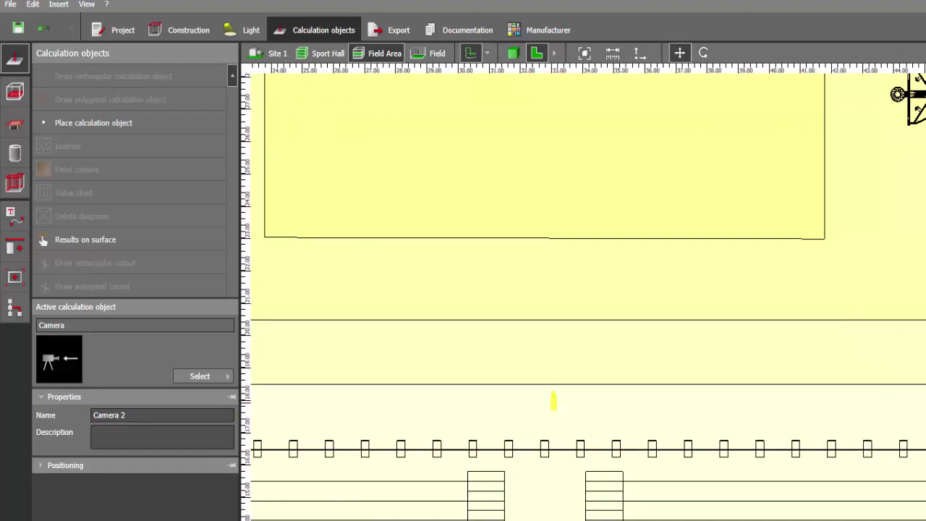
{"action": "middle_click_drag", "start_coordinate": [883, 263], "coordinate": [879, 287]}
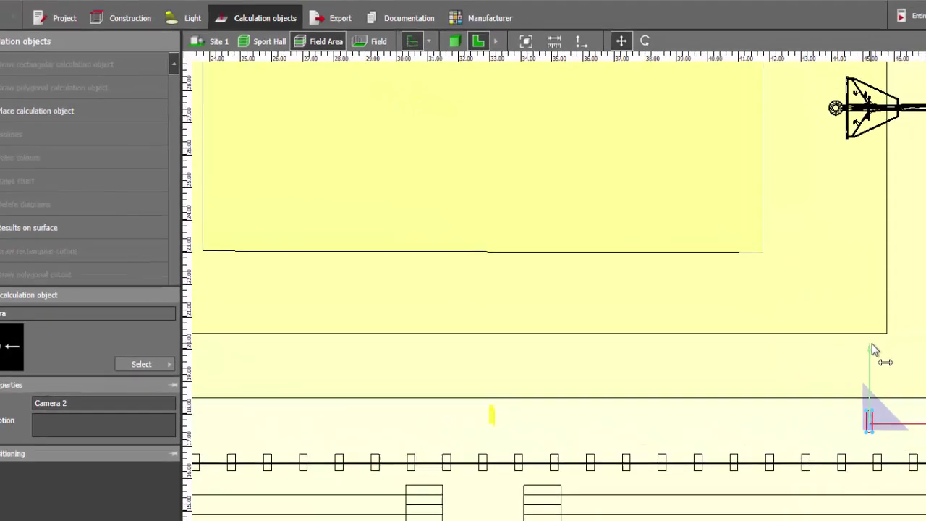
{"action": "left_click_drag", "start_coordinate": [873, 352], "coordinate": [873, 340]}
Place a new Camera calculation object at the right basketball backboard, at about x 44.5 m, y 27.5 m
{"action": "middle_click_drag", "start_coordinate": [461, 111], "coordinate": [561, 377]}
{"action": "scroll", "coordinate": [566, 361], "scroll_direction": "down", "scroll_amount": 2}
{"action": "middle_click_drag", "start_coordinate": [617, 336], "coordinate": [644, 362]}
{"action": "scroll", "coordinate": [632, 403], "scroll_direction": "down", "scroll_amount": 2}
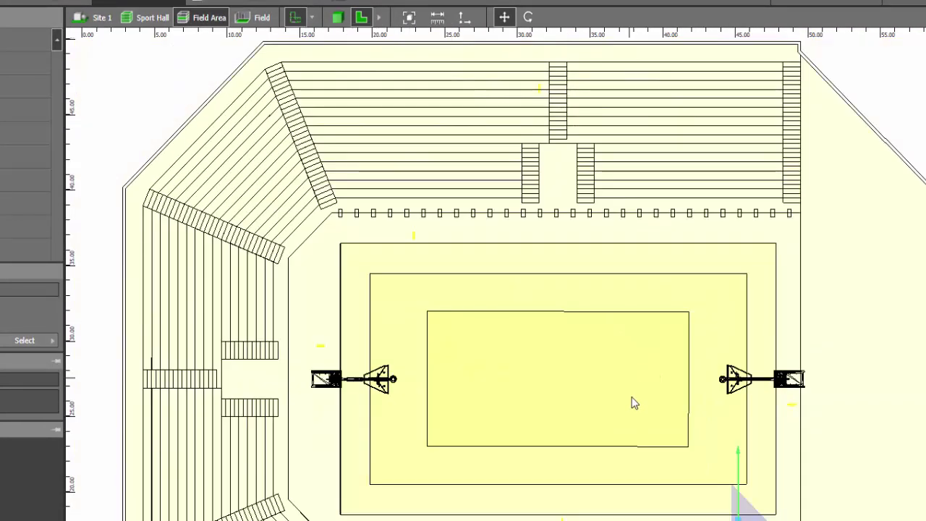
{"action": "middle_click_drag", "start_coordinate": [632, 403], "coordinate": [608, 335]}
{"action": "scroll", "coordinate": [608, 336], "scroll_direction": "up", "scroll_amount": 1}
{"action": "scroll", "coordinate": [511, 356], "scroll_direction": "up", "scroll_amount": 2}
{"action": "middle_click_drag", "start_coordinate": [511, 356], "coordinate": [365, 381]}
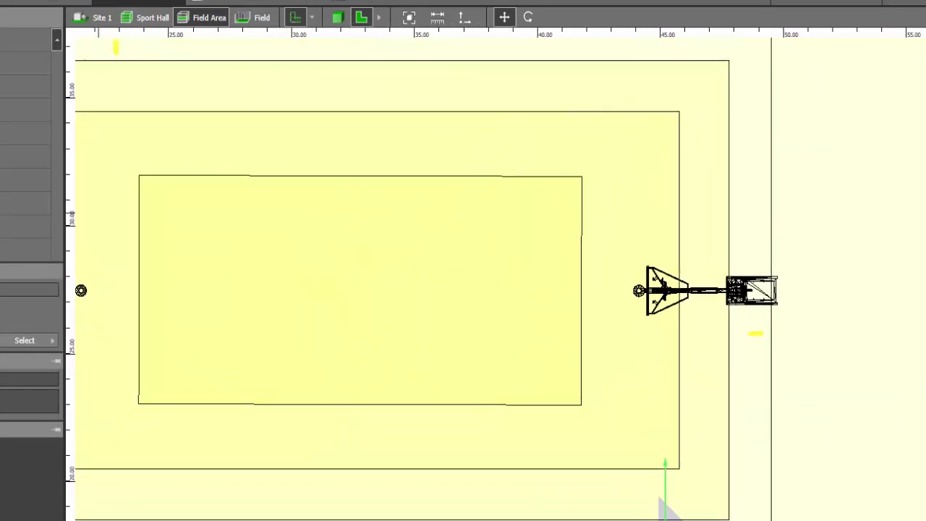
{"action": "scroll", "coordinate": [730, 325], "scroll_direction": "up", "scroll_amount": 3}
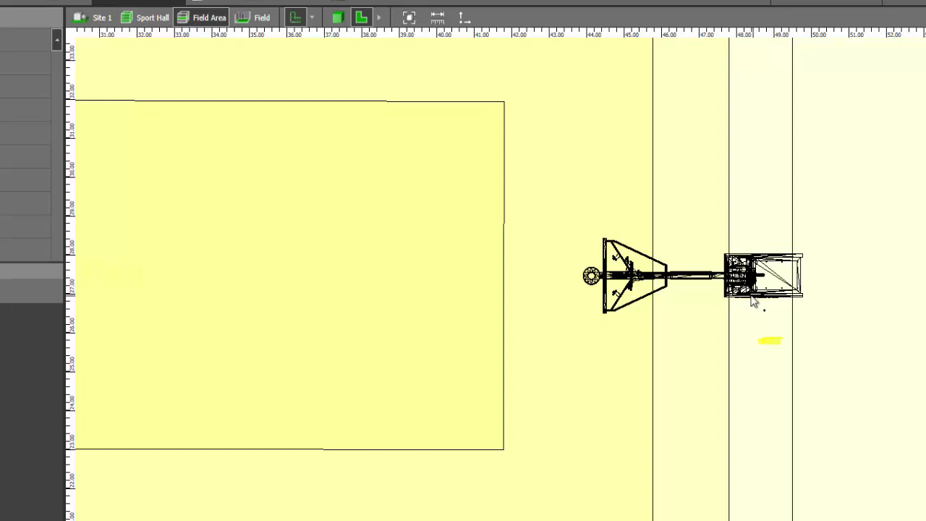
{"action": "left_click", "coordinate": [610, 288]}
{"action": "scroll", "coordinate": [609, 279], "scroll_direction": "up", "scroll_amount": 2}
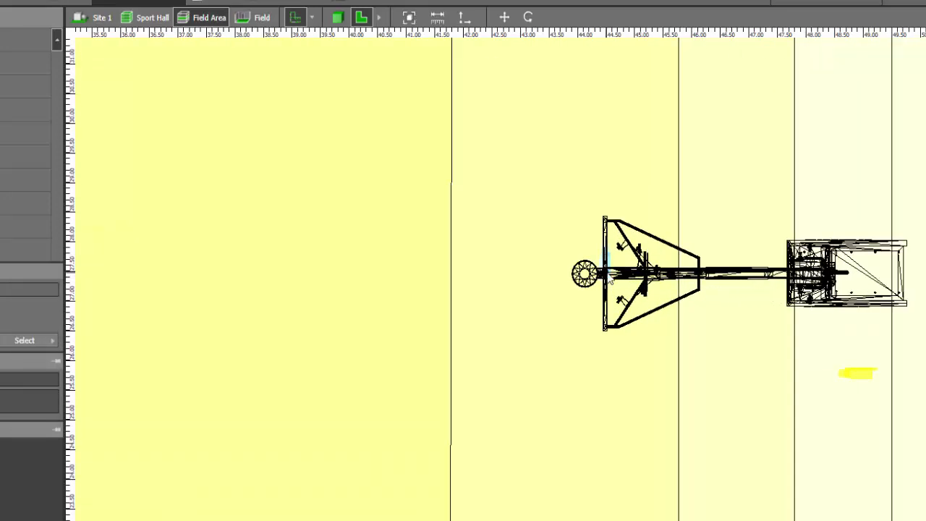
Rotate the backboard camera to 91° and position it at x 44.486 m, y 27.500 m and height 3.500 m
{"action": "right_click", "coordinate": [608, 273]}
{"action": "left_click", "coordinate": [639, 298]}
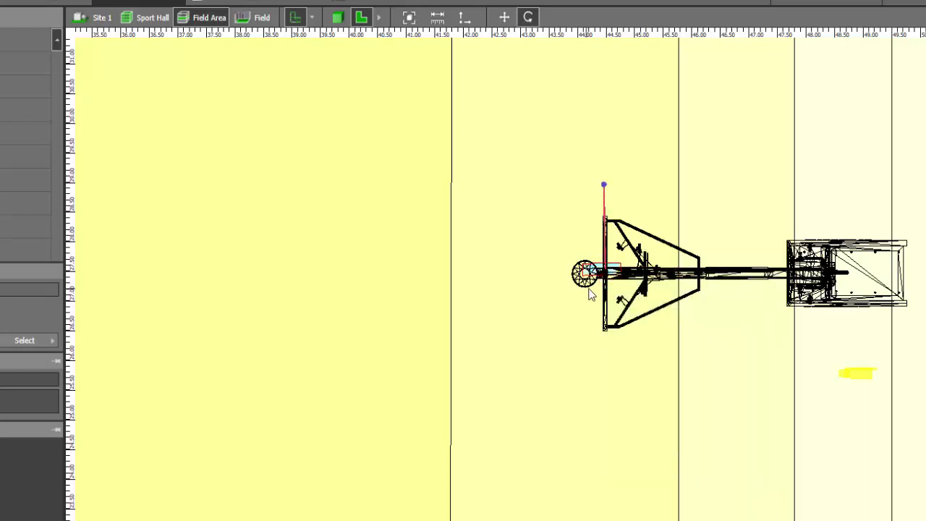
{"action": "scroll", "coordinate": [591, 294], "scroll_direction": "up", "scroll_amount": 2}
{"action": "right_click", "coordinate": [617, 268]}
{"action": "left_click", "coordinate": [636, 275]}
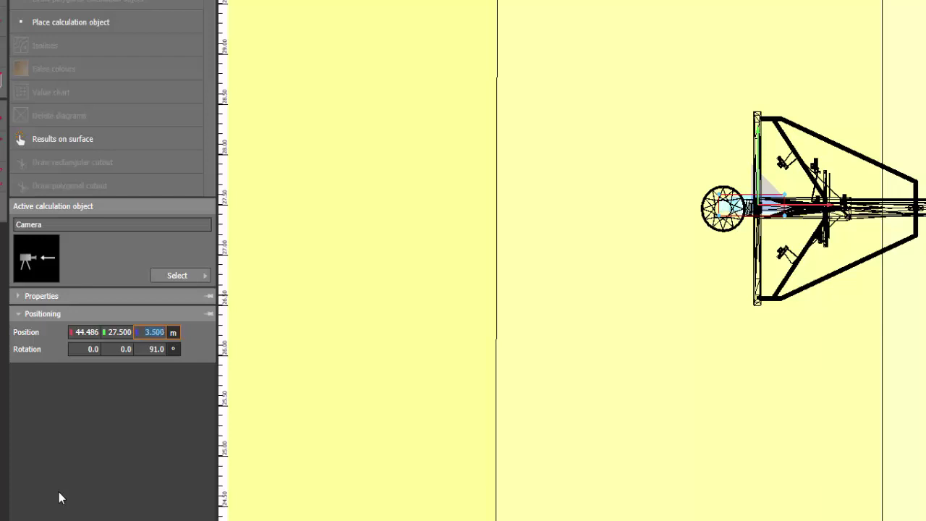
In the 3D view, raise the camera to the backboard's upper edge and set its height to 4.000 m
{"action": "scroll", "coordinate": [484, 372], "scroll_direction": "down", "scroll_amount": 3}
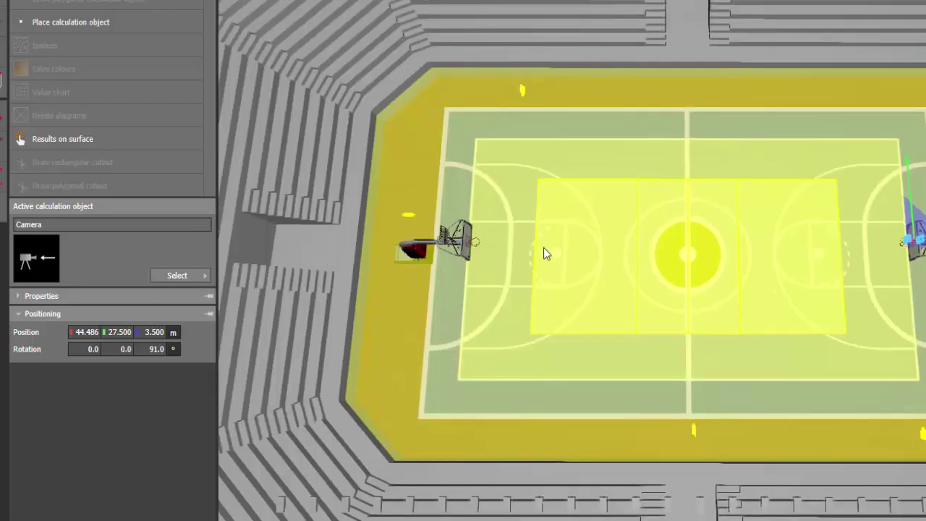
{"action": "right_click_drag", "start_coordinate": [543, 248], "coordinate": [558, 185]}
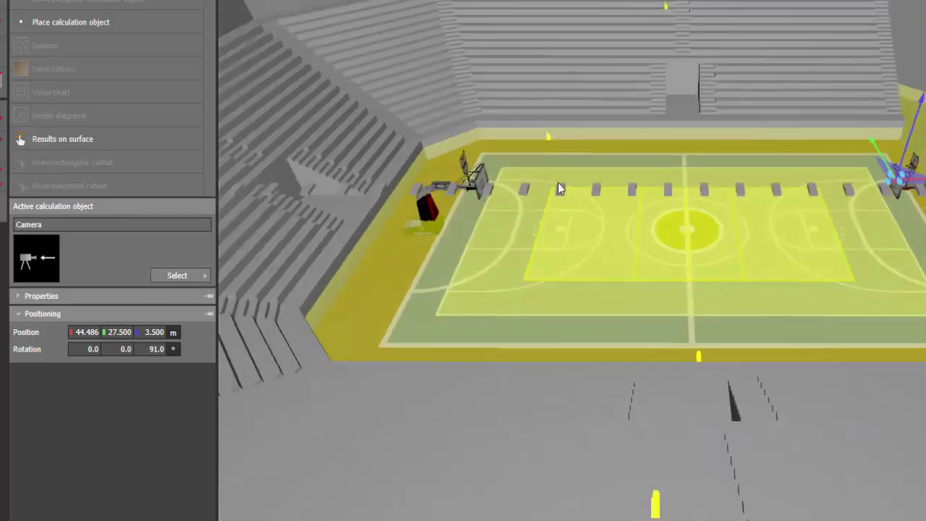
{"action": "scroll", "coordinate": [814, 196], "scroll_direction": "up", "scroll_amount": 2}
{"action": "scroll", "coordinate": [815, 196], "scroll_direction": "up", "scroll_amount": 2}
{"action": "middle_click_drag", "start_coordinate": [815, 195], "coordinate": [664, 204]}
{"action": "right_click_drag", "start_coordinate": [664, 203], "coordinate": [802, 145]}
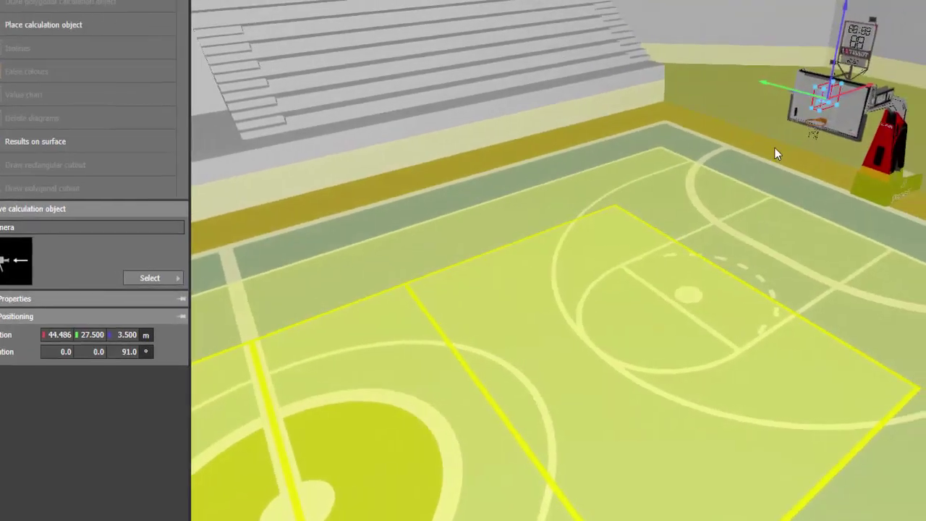
{"action": "scroll", "coordinate": [802, 141], "scroll_direction": "up", "scroll_amount": 2}
{"action": "middle_click_drag", "start_coordinate": [801, 141], "coordinate": [744, 148]}
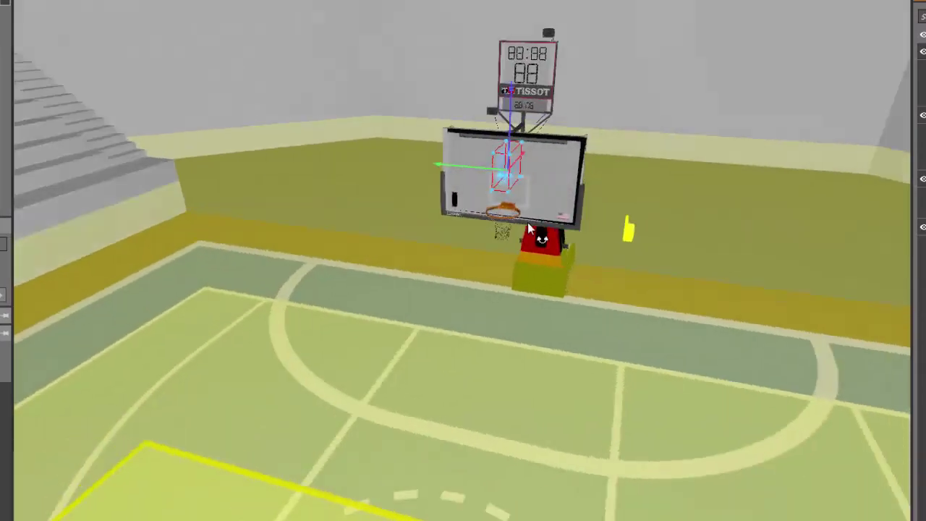
{"action": "right_click_drag", "start_coordinate": [528, 223], "coordinate": [565, 216]}
{"action": "scroll", "coordinate": [525, 88], "scroll_direction": "up", "scroll_amount": 3}
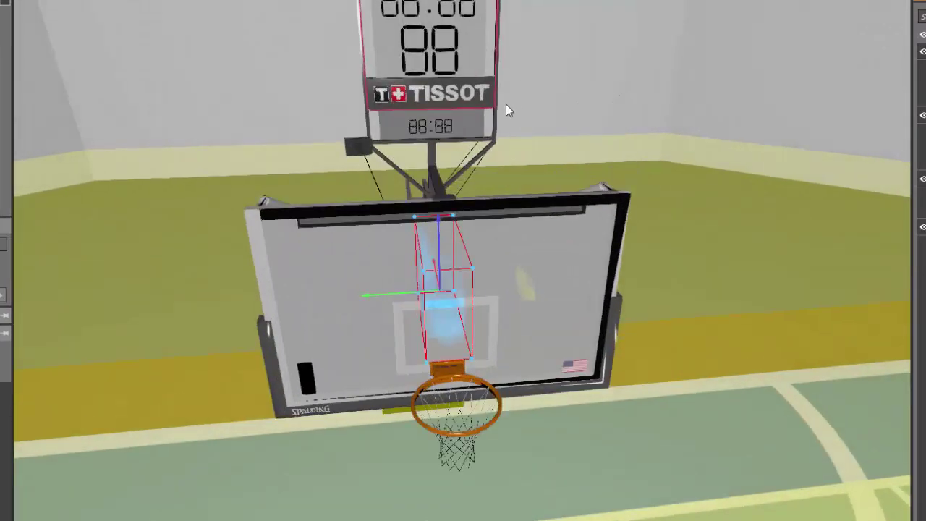
{"action": "right_click_drag", "start_coordinate": [542, 185], "coordinate": [447, 161]}
{"action": "left_click_drag", "start_coordinate": [375, 187], "coordinate": [375, 69]}
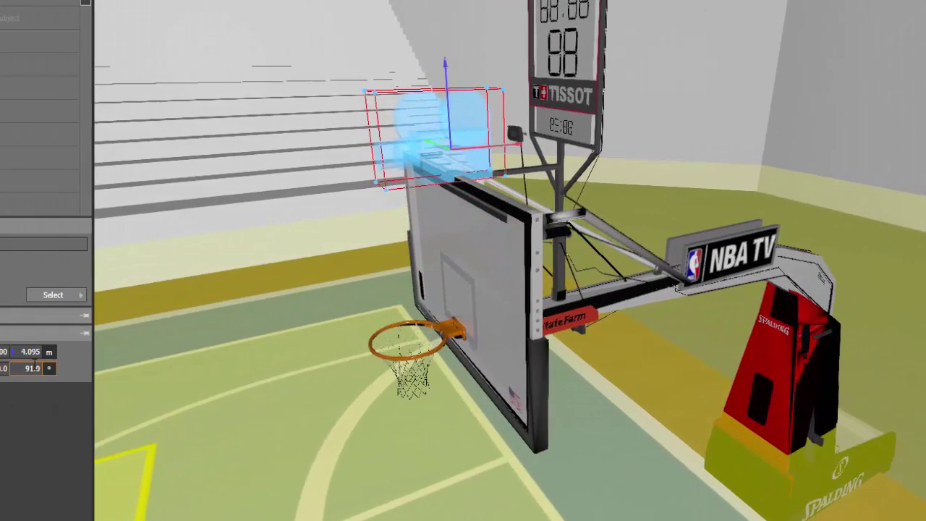
{"action": "key", "text": "Return"}
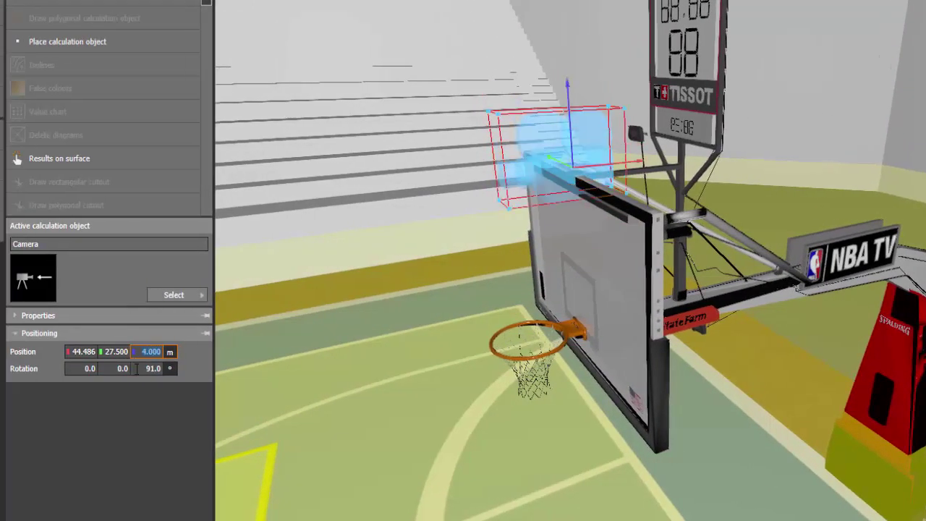
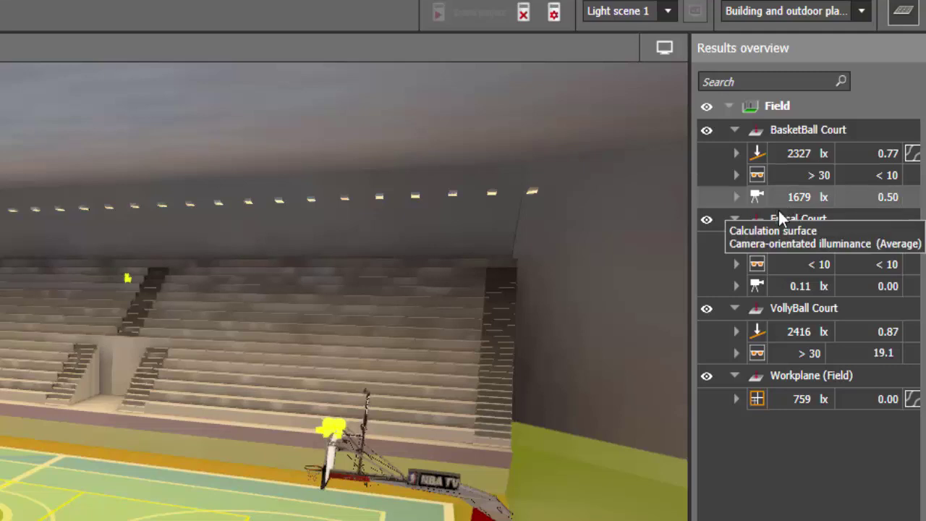
Expand the BasketBall Court's camera-orientated illuminance result and examine the Camera 1 calculation points and camera positions in 3D
{"action": "left_click", "coordinate": [737, 197]}
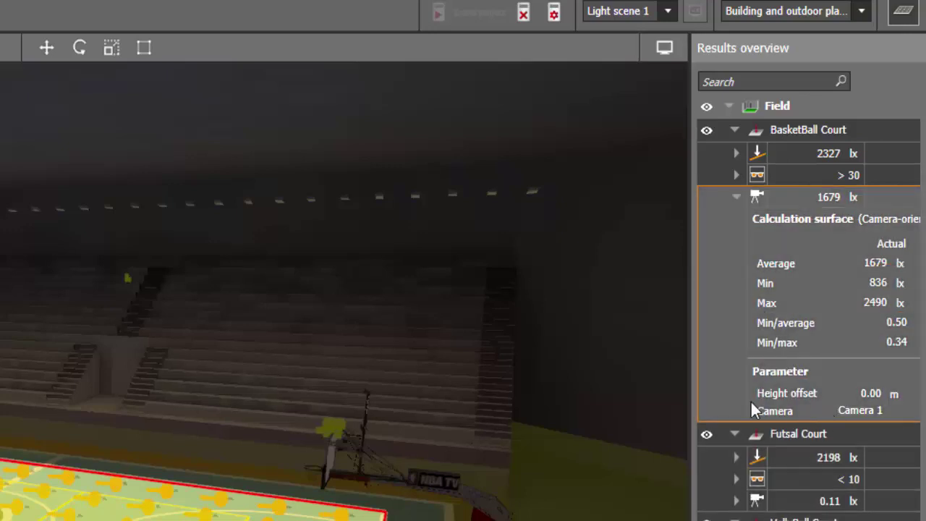
{"action": "right_click_drag", "start_coordinate": [622, 474], "coordinate": [343, 476]}
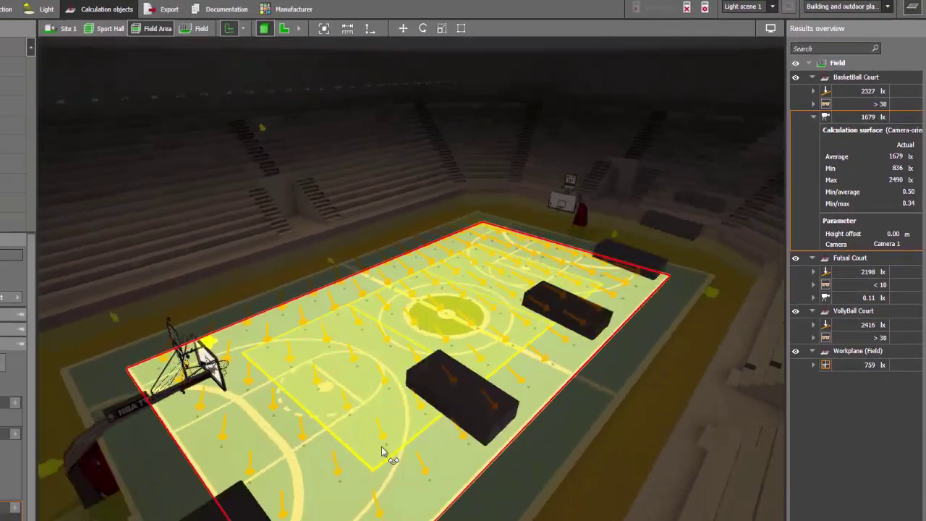
{"action": "right_click_drag", "start_coordinate": [382, 446], "coordinate": [460, 412]}
{"action": "scroll", "coordinate": [404, 362], "scroll_direction": "up", "scroll_amount": 2}
{"action": "right_click_drag", "start_coordinate": [346, 368], "coordinate": [289, 362]}
{"action": "scroll", "coordinate": [287, 136], "scroll_direction": "up", "scroll_amount": 3}
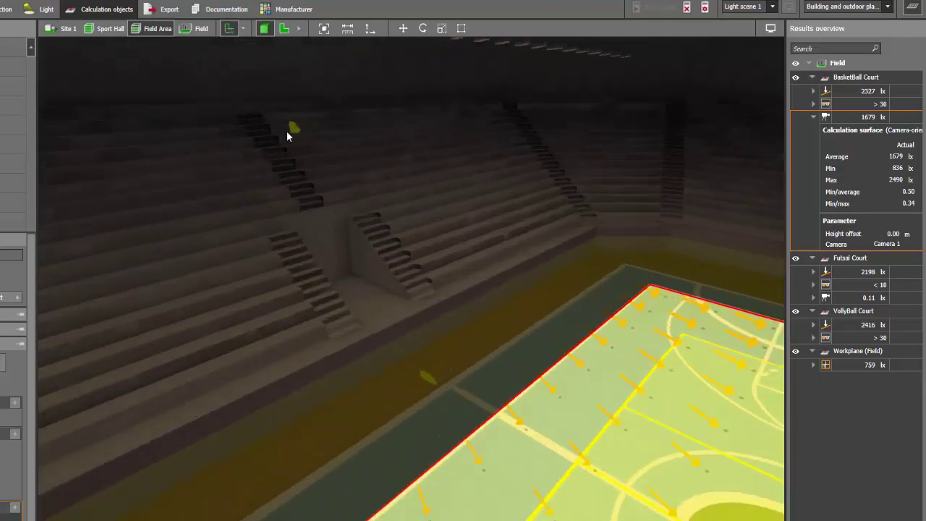
{"action": "scroll", "coordinate": [290, 141], "scroll_direction": "down", "scroll_amount": 2}
{"action": "middle_click_drag", "start_coordinate": [337, 282], "coordinate": [353, 254]}
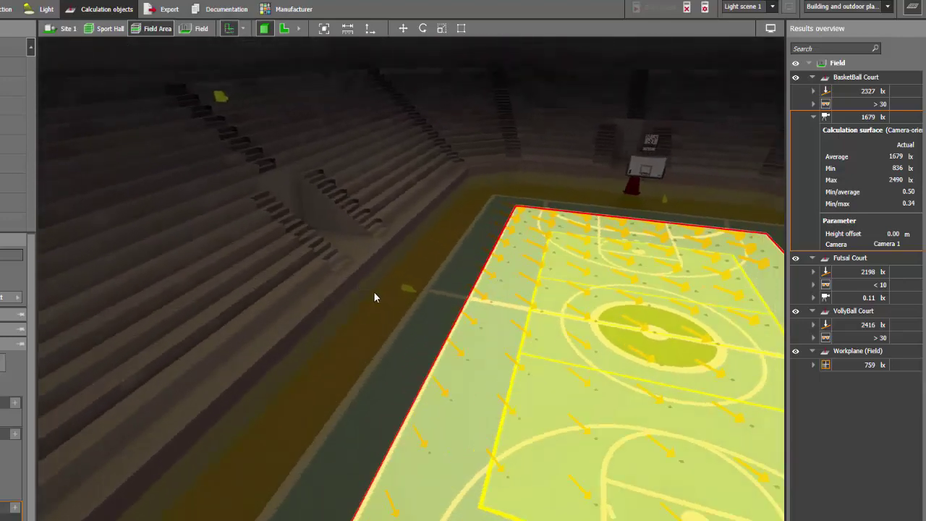
{"action": "left_click", "coordinate": [457, 246]}
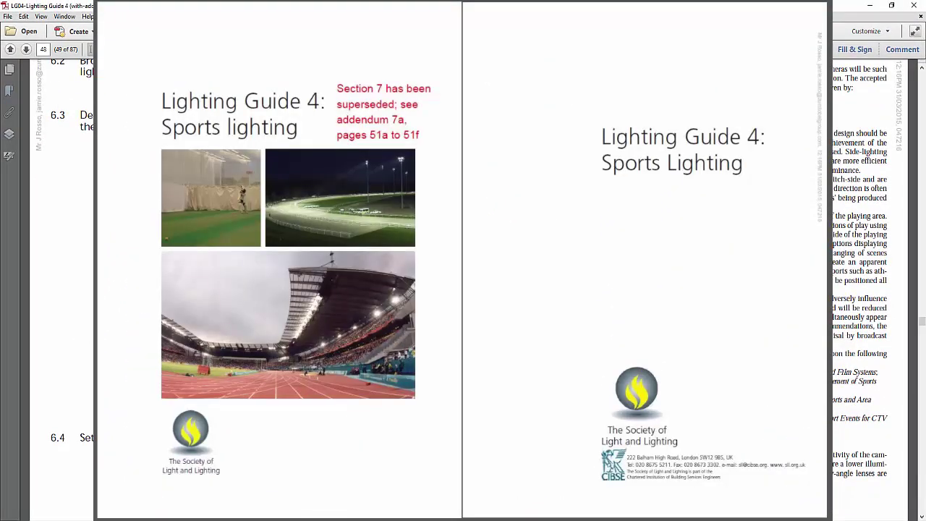
Switch to the Lighting Guide 4 PDF in Adobe Acrobat Pro and read the broadcast lighting section and addendum 7a on lighting for television
{"action": "scroll", "coordinate": [463, 290], "scroll_direction": "up", "scroll_amount": 4}
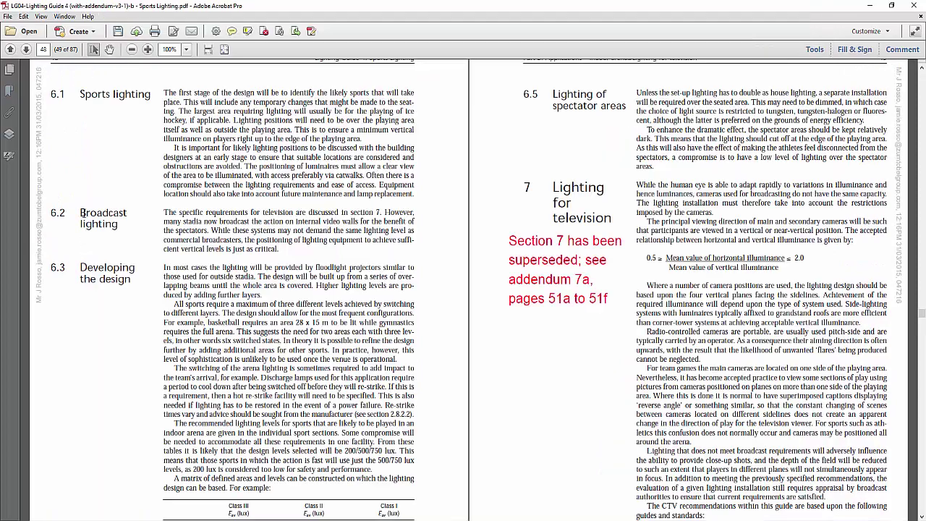
{"action": "left_click_drag", "start_coordinate": [80, 212], "coordinate": [115, 228]}
{"action": "scroll", "coordinate": [157, 275], "scroll_direction": "down", "scroll_amount": 1}
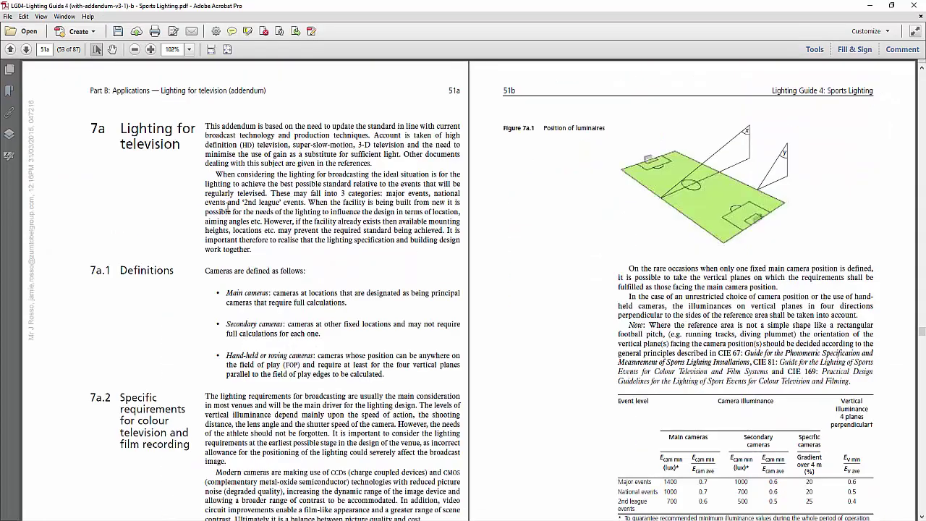
{"action": "scroll", "coordinate": [165, 248], "scroll_direction": "down", "scroll_amount": 3}
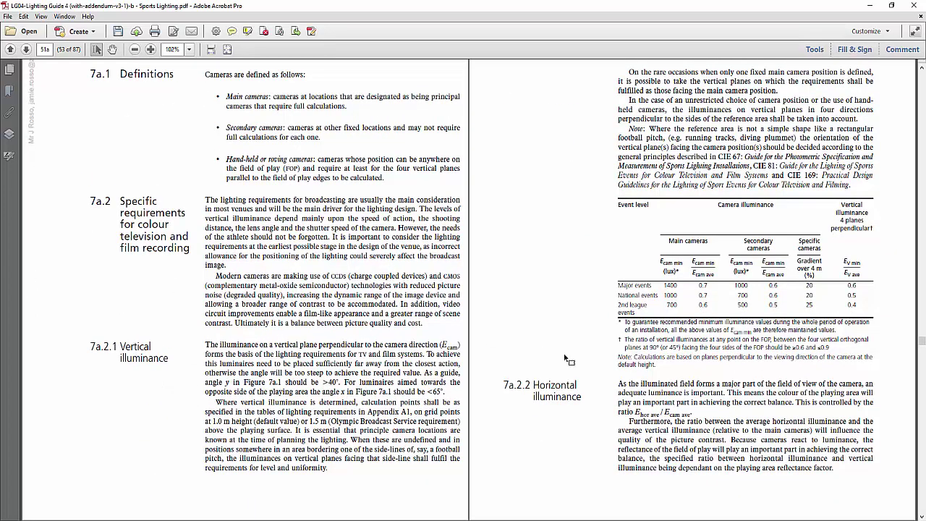
{"action": "scroll", "coordinate": [629, 329], "scroll_direction": "up", "scroll_amount": 1}
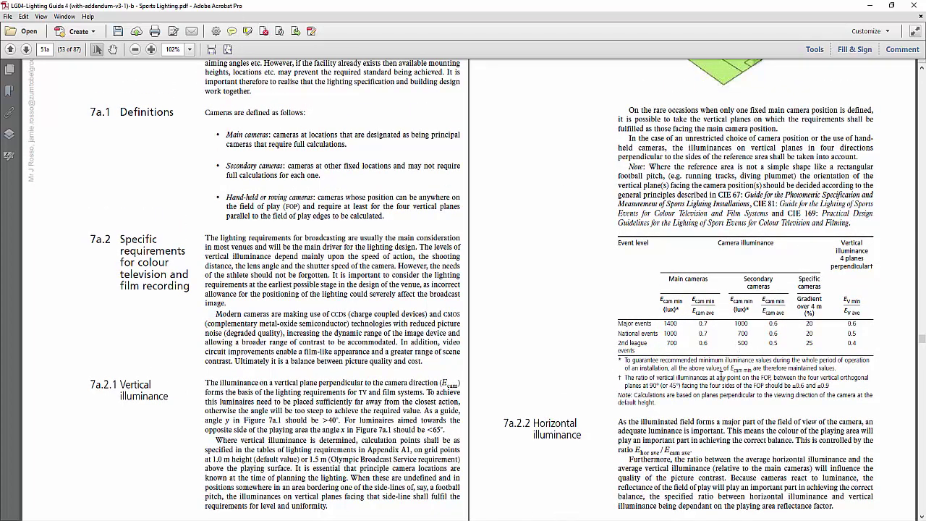
Enlarge the camera illuminance table and read the major events requirements for main, secondary and specific cameras
{"action": "left_click", "coordinate": [151, 49]}
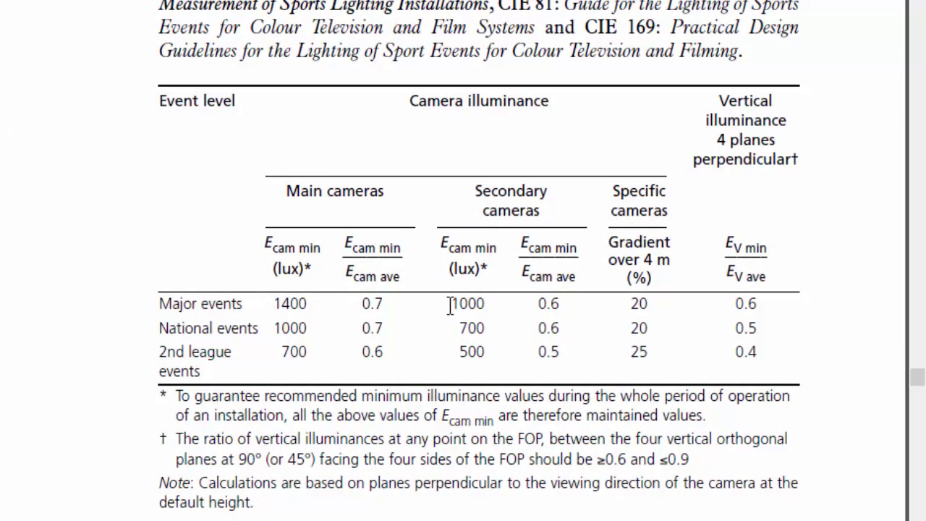
{"action": "left_click_drag", "start_coordinate": [463, 304], "coordinate": [589, 310]}
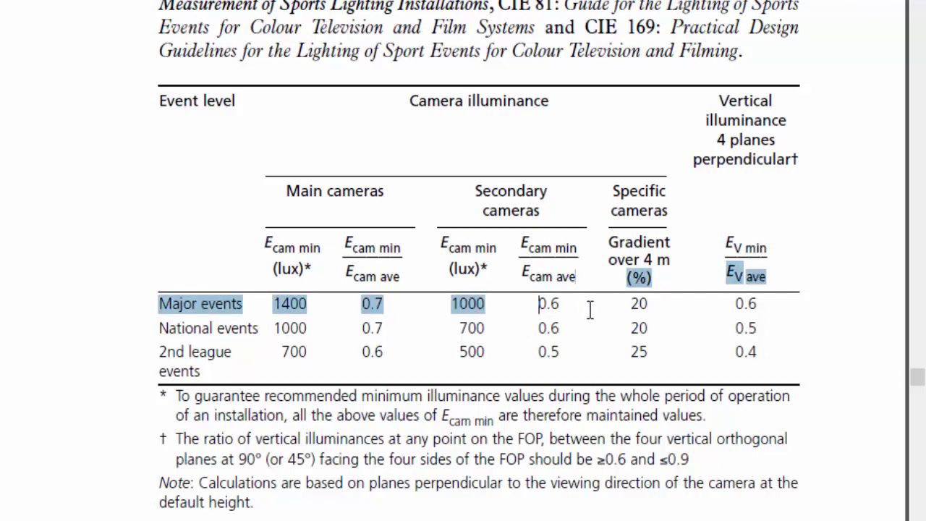
{"action": "left_click", "coordinate": [499, 312]}
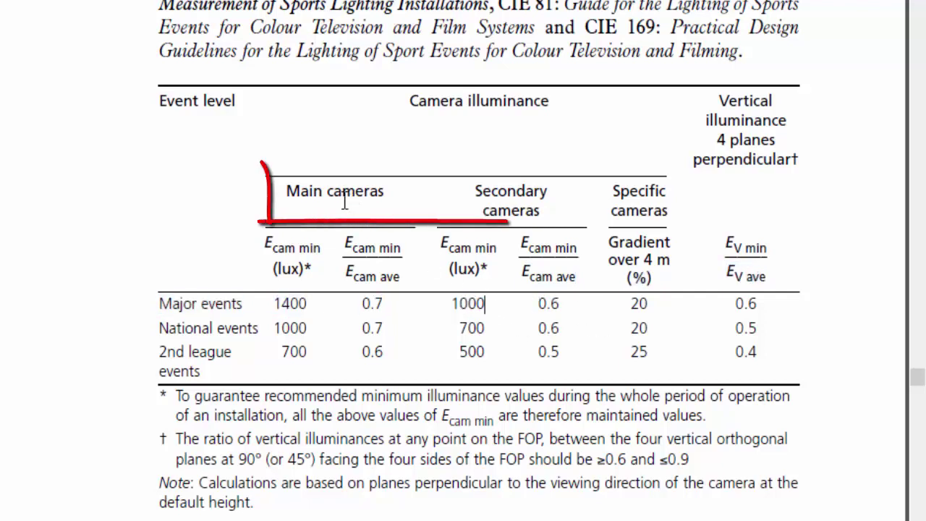
{"action": "left_click_drag", "start_coordinate": [270, 308], "coordinate": [337, 306]}
{"action": "left_click_drag", "start_coordinate": [477, 191], "coordinate": [542, 208]}
{"action": "left_click_drag", "start_coordinate": [453, 302], "coordinate": [495, 311]}
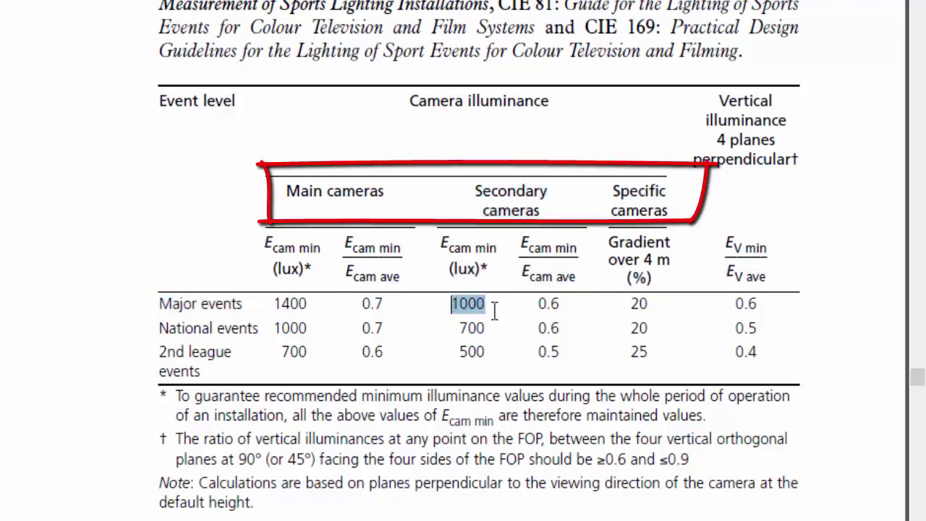
{"action": "left_click_drag", "start_coordinate": [648, 304], "coordinate": [643, 305]}
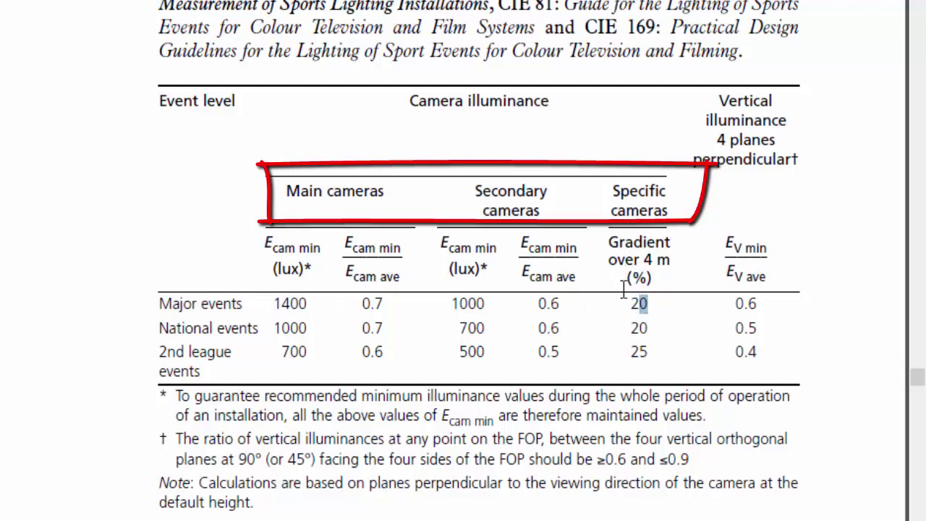
{"action": "left_click", "coordinate": [628, 309]}
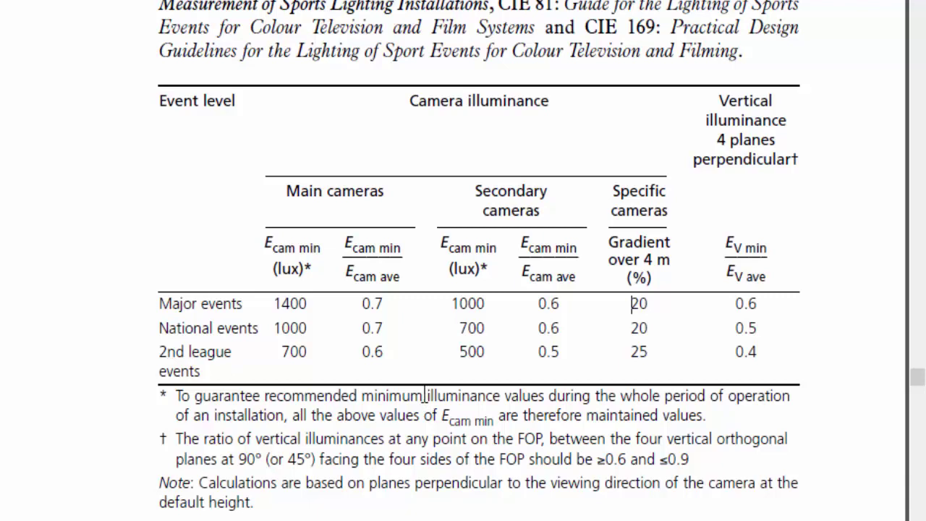
{"action": "scroll", "coordinate": [352, 424], "scroll_direction": "up", "scroll_amount": 2}
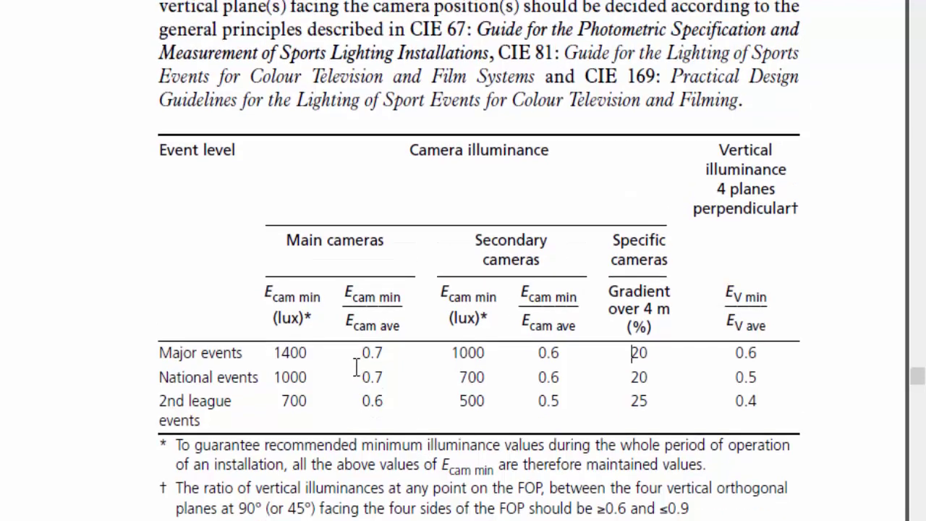
{"action": "scroll", "coordinate": [350, 373], "scroll_direction": "up", "scroll_amount": 2}
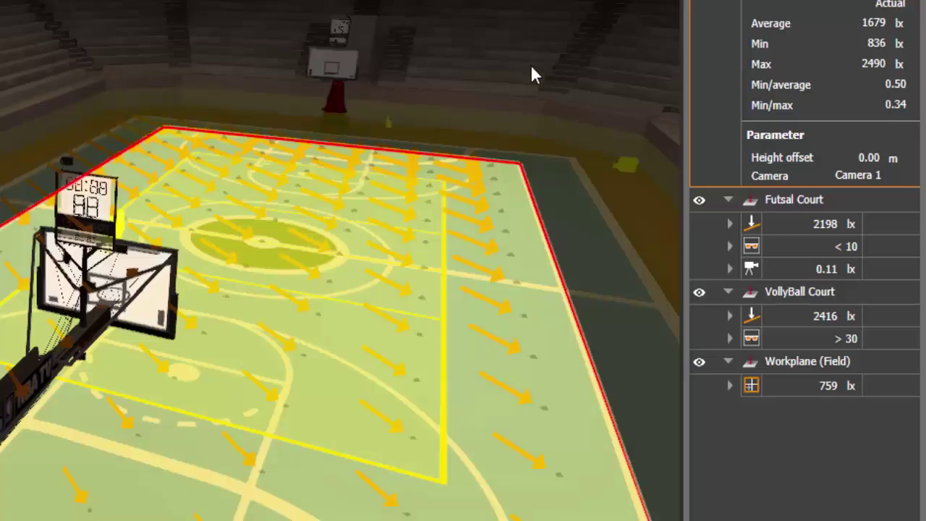
Examine the BasketBall Court's camera-orientated calculation points and the whole court from several viewing angles
{"action": "right_click_drag", "start_coordinate": [531, 65], "coordinate": [563, 66]}
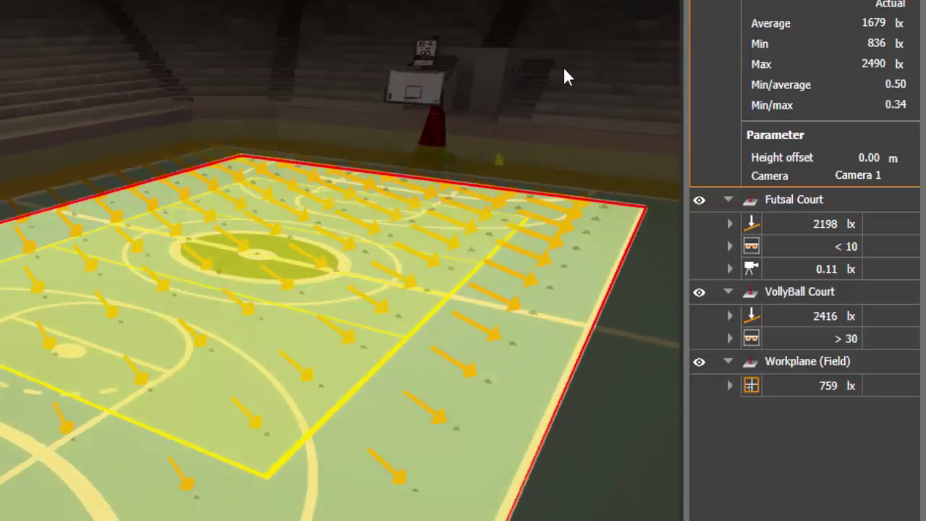
{"action": "middle_click_drag", "start_coordinate": [563, 66], "coordinate": [345, 134]}
{"action": "right_click_drag", "start_coordinate": [288, 183], "coordinate": [778, 0]}
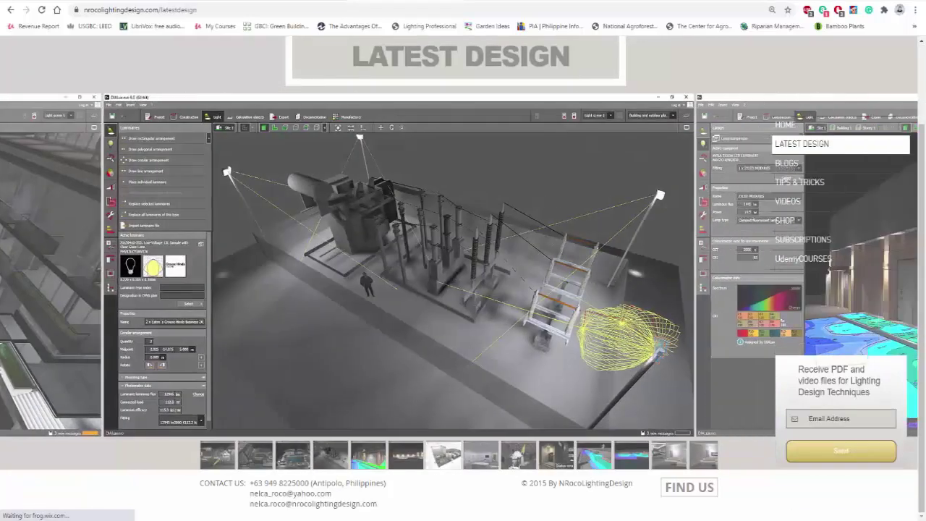
{"action": "scroll", "coordinate": [579, 112], "scroll_direction": "up", "scroll_amount": 2}
{"action": "left_click", "coordinate": [579, 107]}
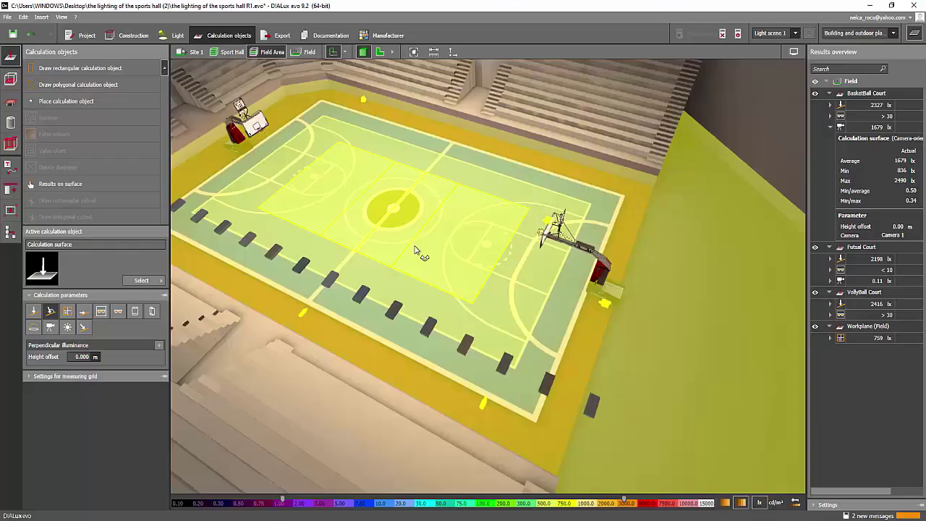
{"action": "scroll", "coordinate": [382, 290], "scroll_direction": "down", "scroll_amount": 5}
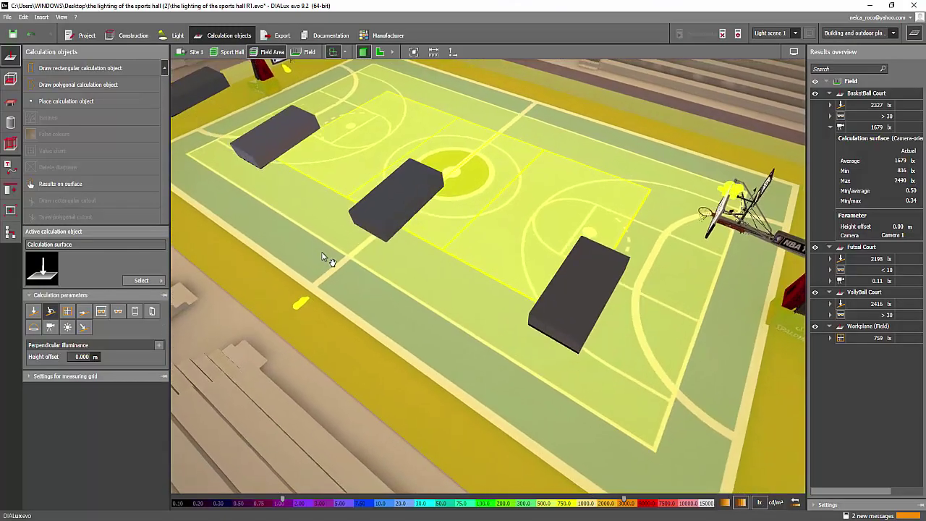
Expand the Futsal Court's camera-orientated illuminance result and examine its Camera 1 calculation points in 3D
{"action": "left_click", "coordinate": [831, 281]}
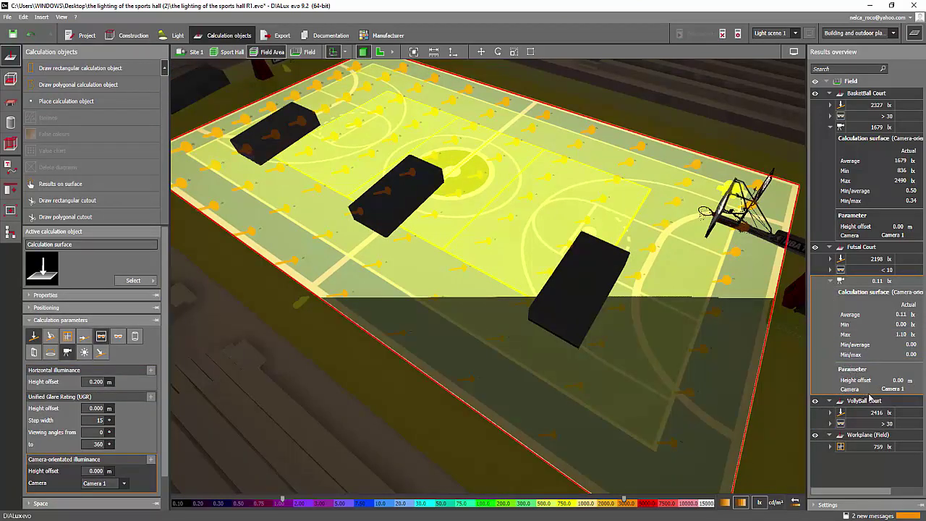
{"action": "middle_click_drag", "start_coordinate": [292, 216], "coordinate": [529, 251]}
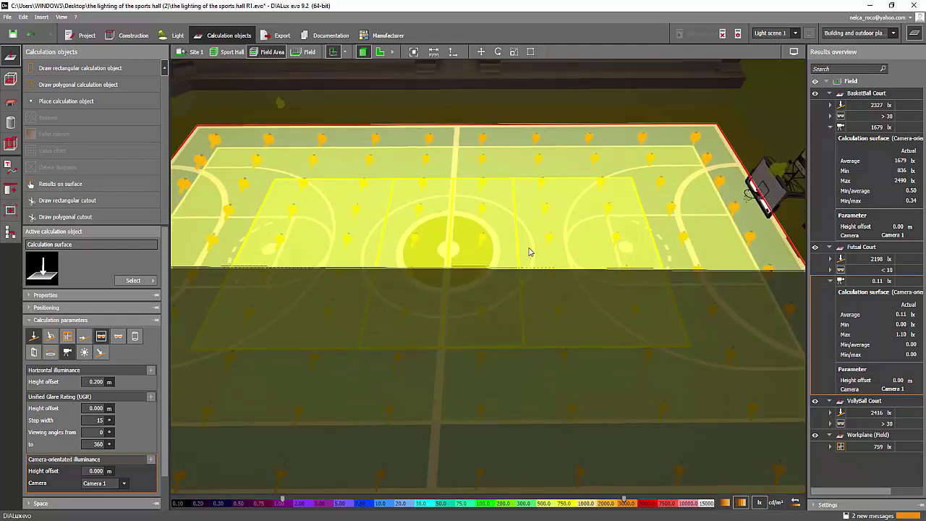
{"action": "middle_click_drag", "start_coordinate": [669, 187], "coordinate": [484, 226]}
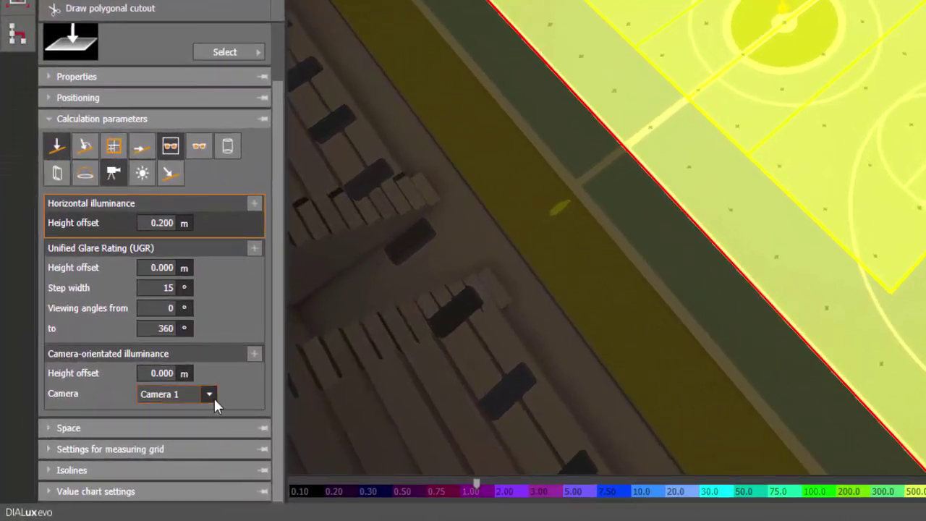
Set the camera for the BasketBall Court's camera-orientated illuminance to Camera 2 and accept invalidating the existing results
{"action": "left_click", "coordinate": [124, 483]}
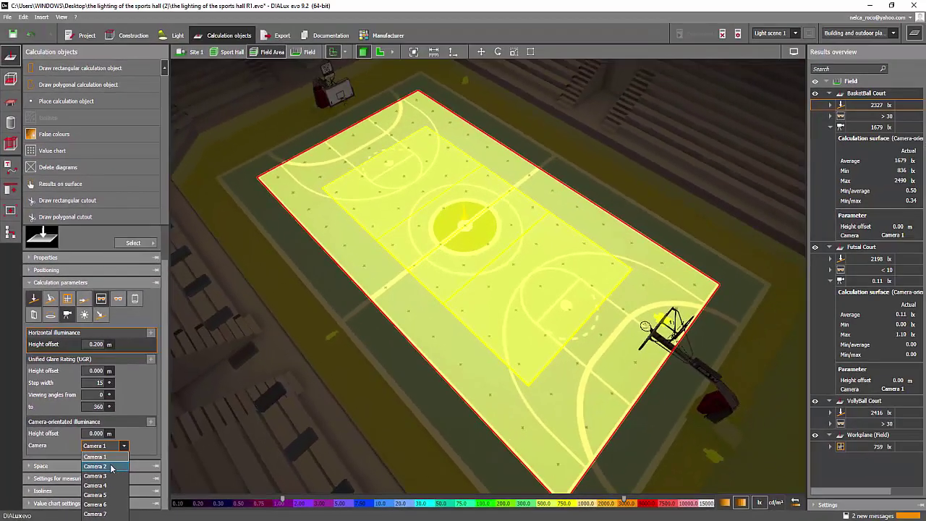
{"action": "left_click", "coordinate": [111, 469]}
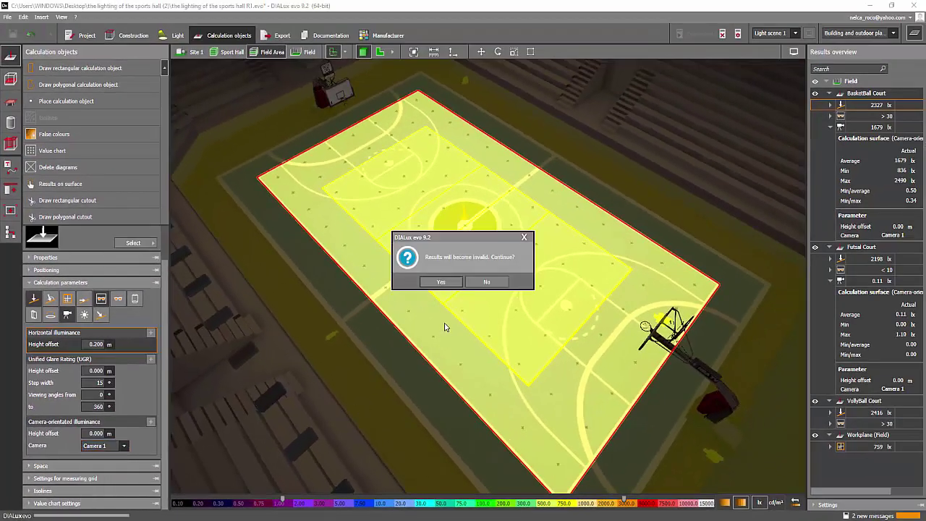
{"action": "left_click", "coordinate": [442, 283]}
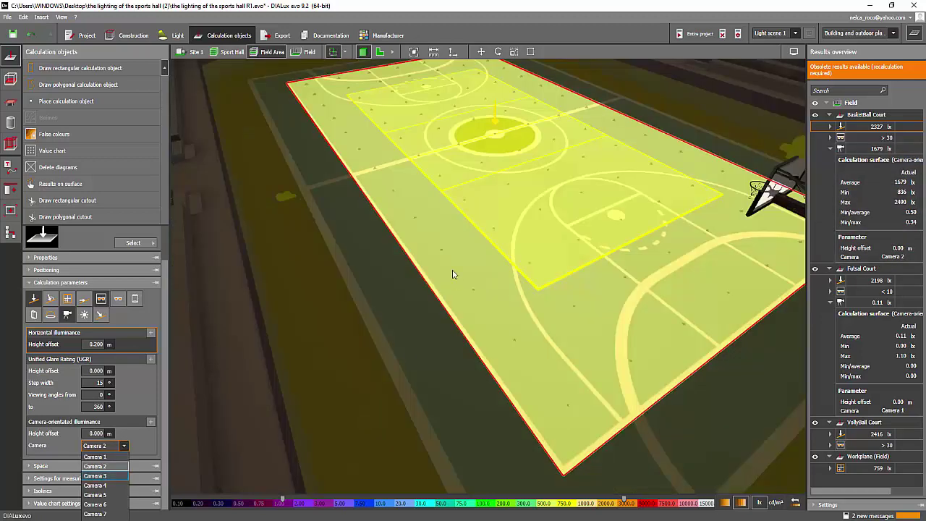
{"action": "left_click", "coordinate": [410, 262]}
{"action": "right_click_drag", "start_coordinate": [357, 223], "coordinate": [425, 263]}
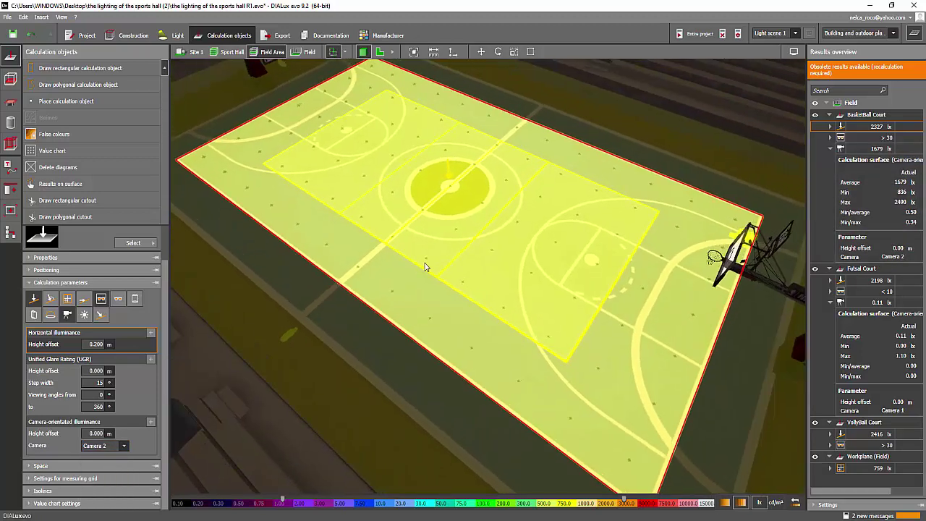
Recalculate the entire project and examine the BasketBall Court's camera-orientated illuminance results for Camera 2
{"action": "left_click", "coordinate": [697, 36]}
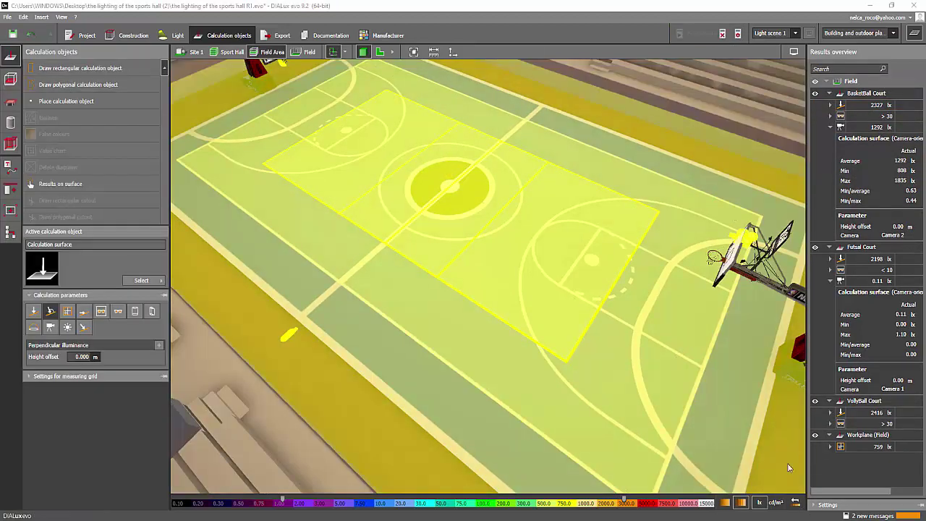
{"action": "right_click_drag", "start_coordinate": [749, 307], "coordinate": [659, 311]}
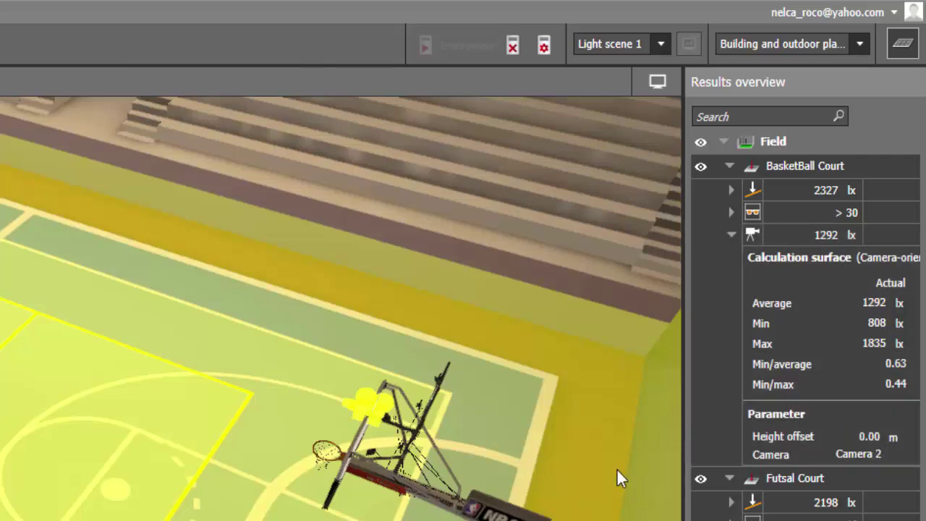
{"action": "right_click_drag", "start_coordinate": [507, 520], "coordinate": [340, 518]}
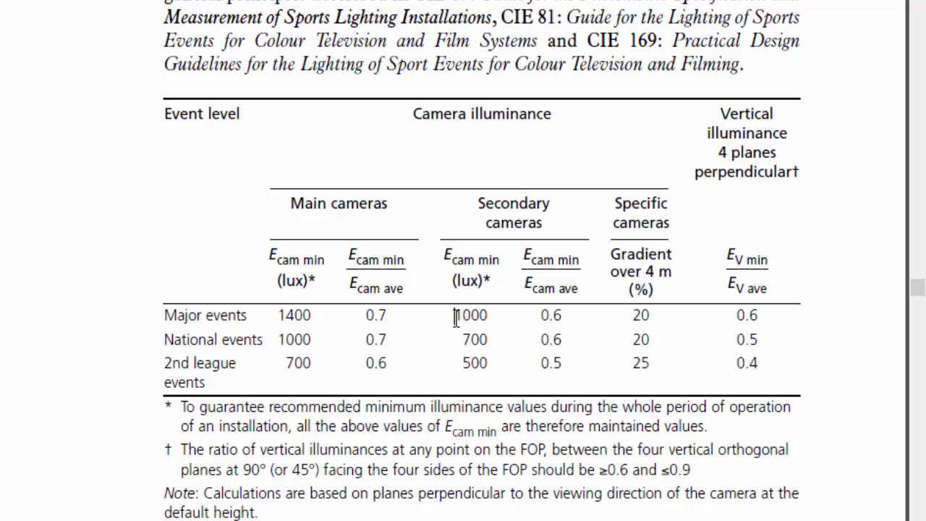
In the Lighting Guide 4 PDF, highlight the major events secondary camera values of 1000 lux and 0.6, and return to DIALux evo
{"action": "left_click_drag", "start_coordinate": [455, 319], "coordinate": [498, 320]}
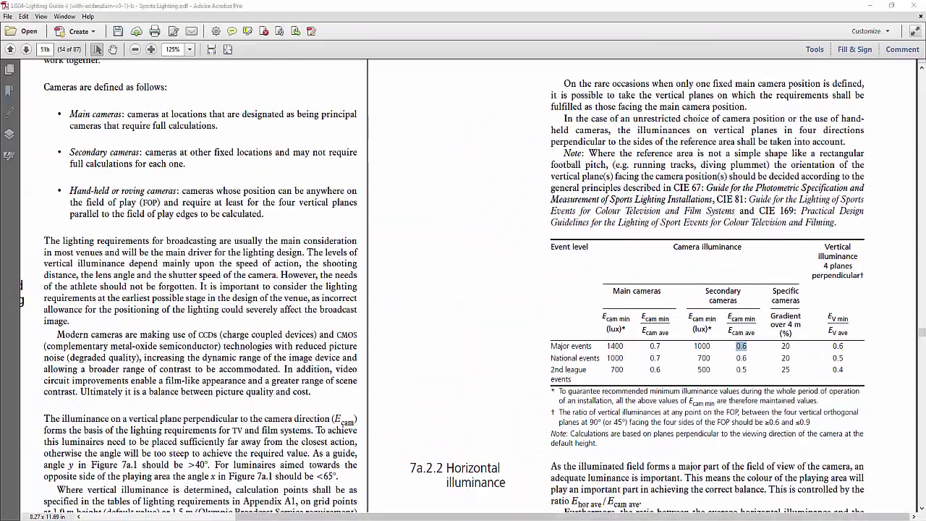
{"action": "mouse_move", "coordinate": [463, 518]}
{"action": "left_click", "coordinate": [570, 483]}
Hide the results overview and inspect the full sports hall with its court, seating and camera positions in 3D
{"action": "scroll", "coordinate": [465, 286], "scroll_direction": "down", "scroll_amount": 3}
{"action": "right_click_drag", "start_coordinate": [465, 285], "coordinate": [421, 309]}
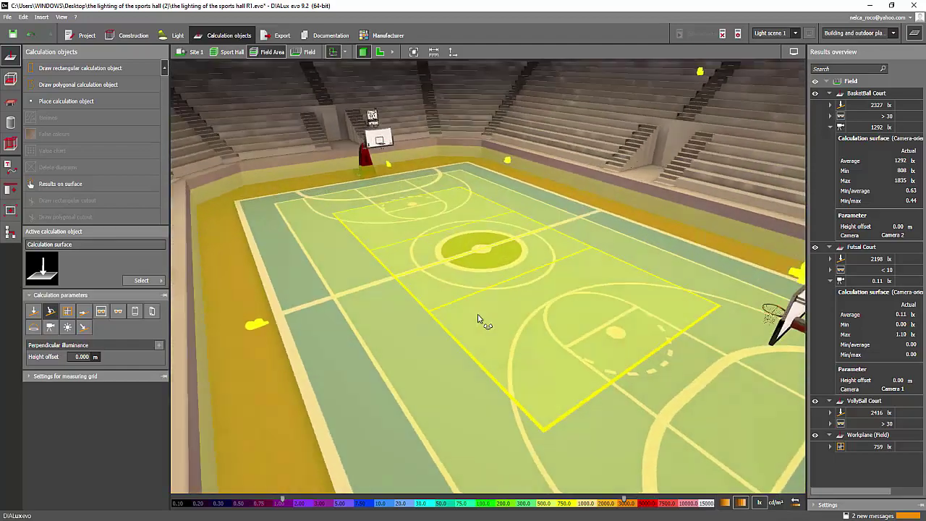
{"action": "middle_click_drag", "start_coordinate": [478, 319], "coordinate": [517, 317]}
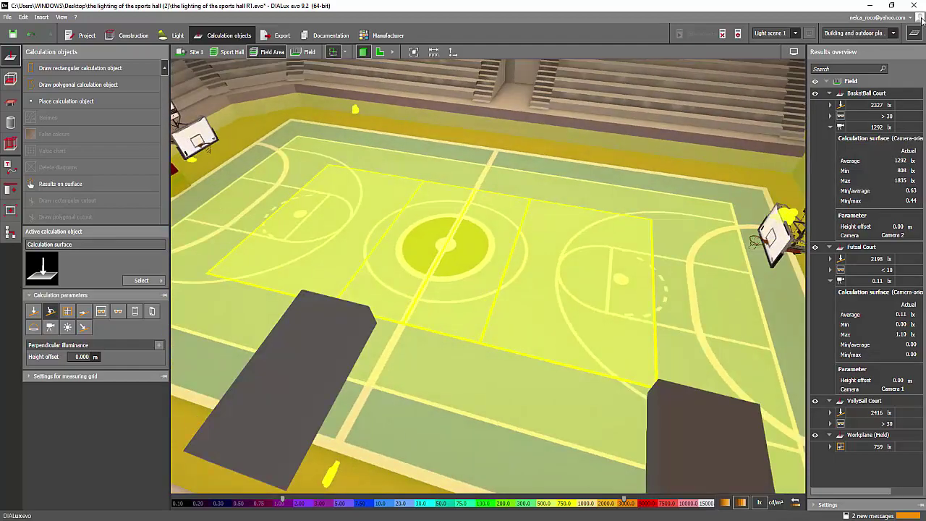
{"action": "left_click", "coordinate": [912, 36]}
{"action": "scroll", "coordinate": [684, 242], "scroll_direction": "down", "scroll_amount": 3}
{"action": "right_click_drag", "start_coordinate": [684, 242], "coordinate": [593, 233]}
{"action": "middle_click_drag", "start_coordinate": [594, 233], "coordinate": [566, 214]}
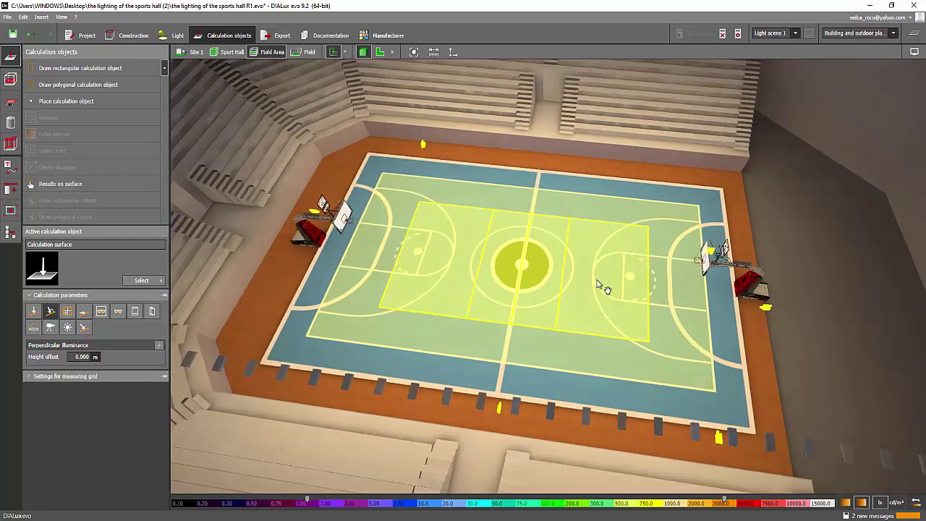
{"action": "middle_click_drag", "start_coordinate": [599, 287], "coordinate": [598, 291]}
{"action": "middle_click_drag", "start_coordinate": [532, 335], "coordinate": [464, 285]}
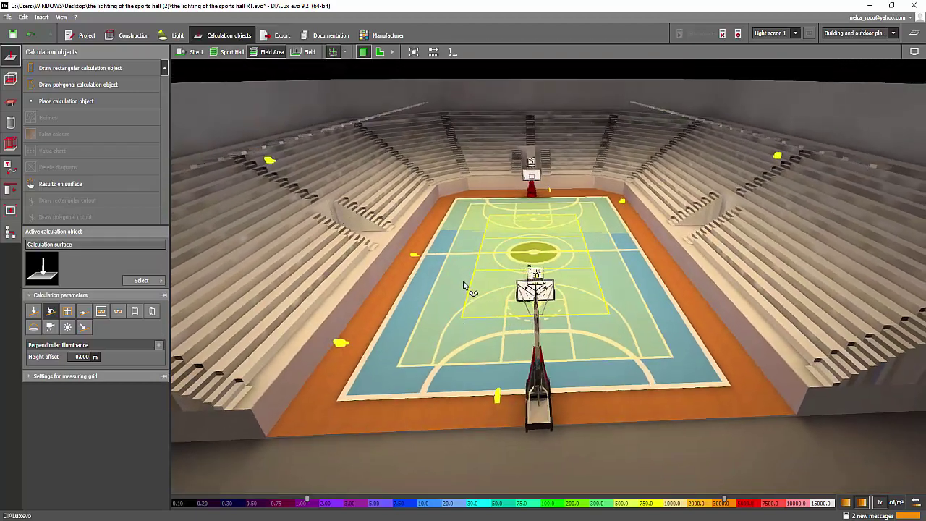
Switch to the Lighting Guide 4 PDF and review the camera definitions and the camera illuminance table
{"action": "key", "text": "alt+Tab"}
{"action": "scroll", "coordinate": [499, 347], "scroll_direction": "up", "scroll_amount": 1}
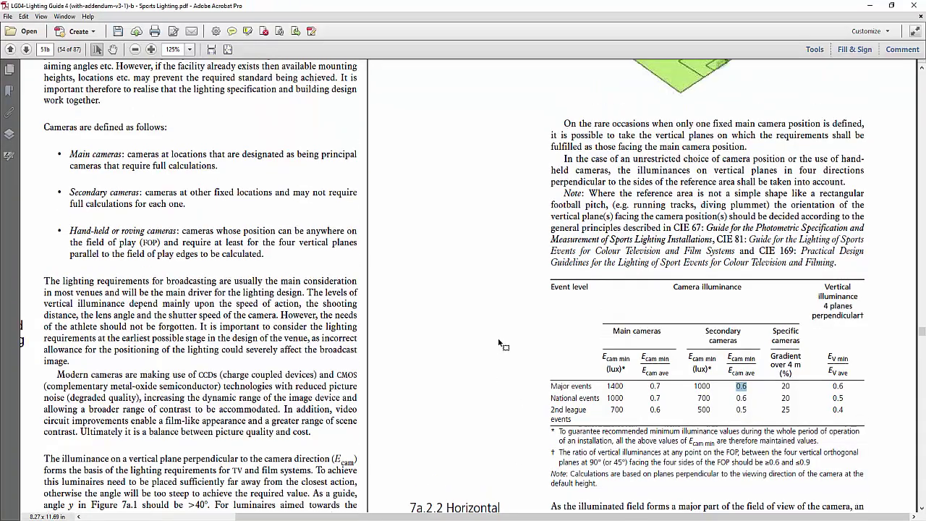
{"action": "scroll", "coordinate": [488, 368], "scroll_direction": "down", "scroll_amount": 2}
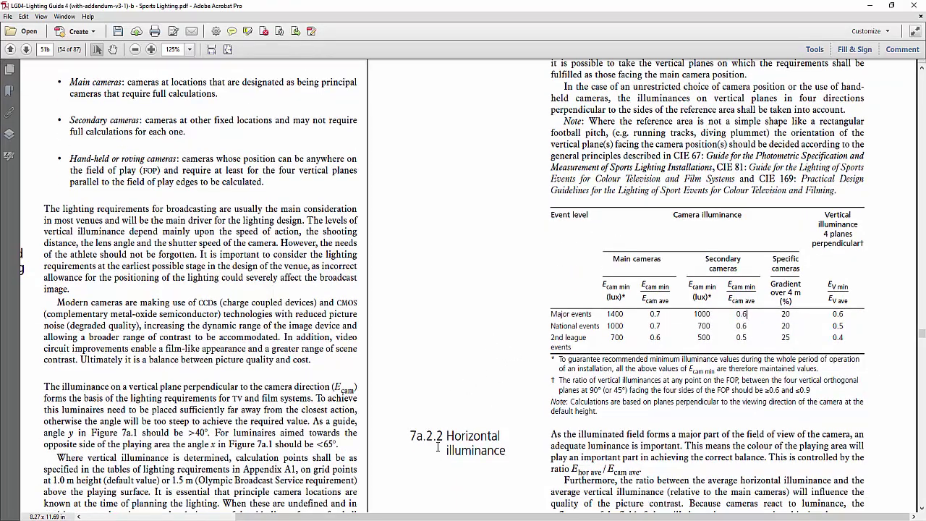
Switch to the NBA Camera Locations plan in the browser and examine the numbered camera positions around the arena
{"action": "key", "text": "alt+Tab"}
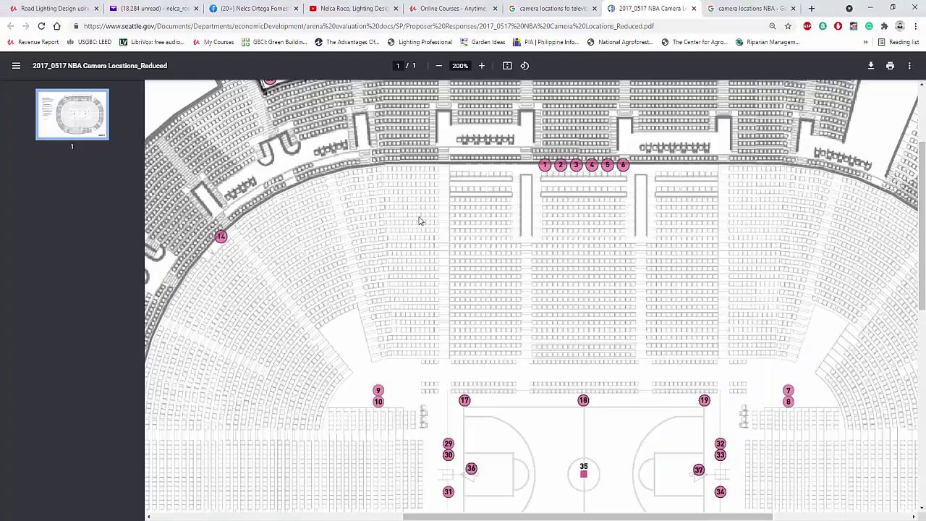
{"action": "scroll", "coordinate": [406, 217], "scroll_direction": "down", "scroll_amount": 3}
{"action": "scroll", "coordinate": [393, 229], "scroll_direction": "up", "scroll_amount": 4}
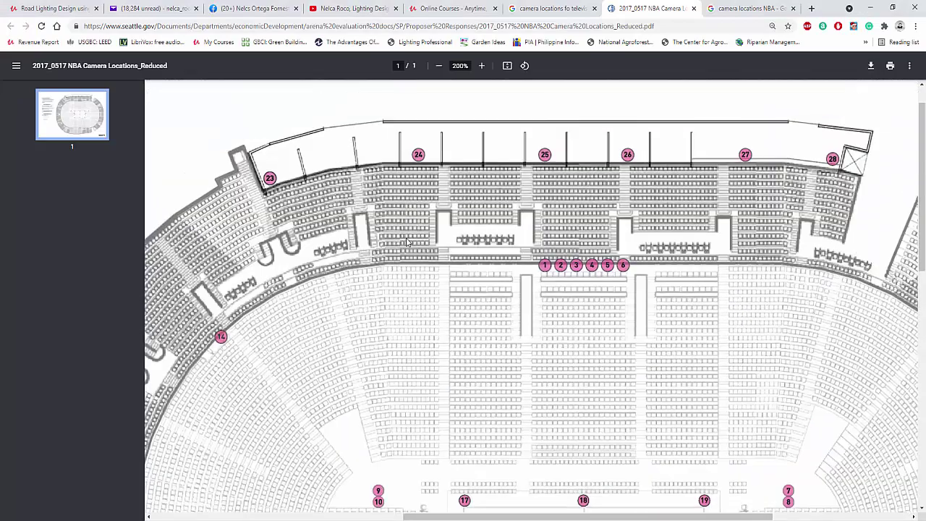
{"action": "scroll", "coordinate": [405, 235], "scroll_direction": "down", "scroll_amount": 2}
{"action": "scroll", "coordinate": [475, 239], "scroll_direction": "up", "scroll_amount": 1}
{"action": "scroll", "coordinate": [479, 269], "scroll_direction": "down", "scroll_amount": 3}
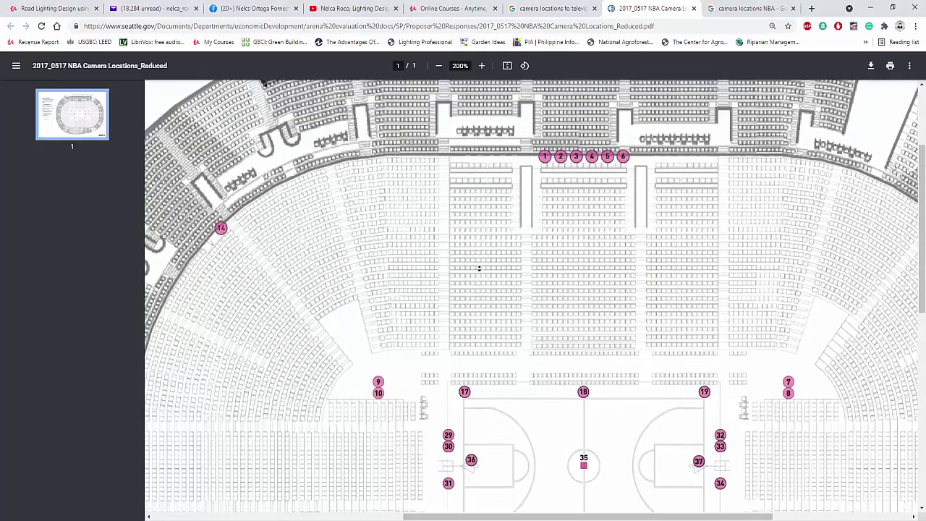
{"action": "scroll", "coordinate": [476, 282], "scroll_direction": "down", "scroll_amount": 5}
{"action": "scroll", "coordinate": [504, 244], "scroll_direction": "right", "scroll_amount": 4}
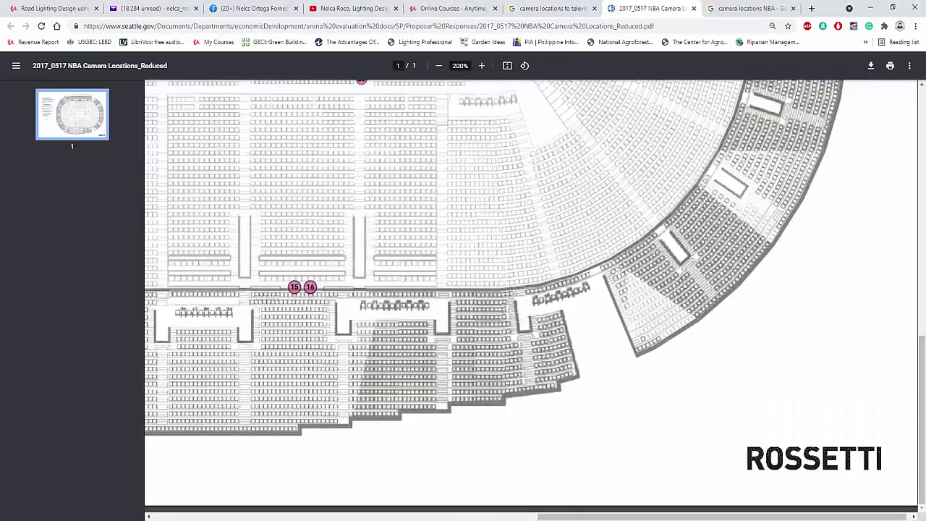
Switch back to DIALux evo and examine the cameras around the court from the hall's end and from court level
{"action": "mouse_move", "coordinate": [461, 519]}
{"action": "left_click", "coordinate": [551, 482]}
{"action": "right_click_drag", "start_coordinate": [487, 392], "coordinate": [450, 370]}
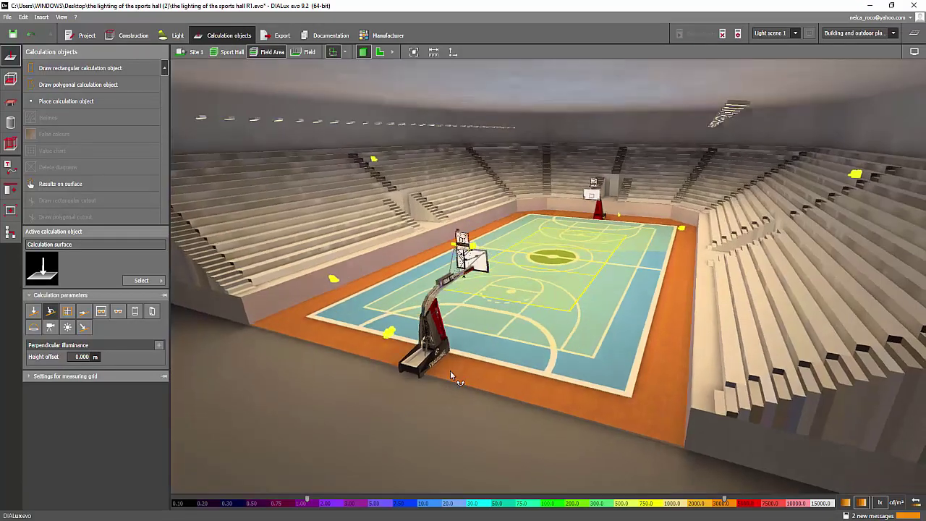
{"action": "scroll", "coordinate": [451, 369], "scroll_direction": "down", "scroll_amount": 1}
{"action": "scroll", "coordinate": [536, 306], "scroll_direction": "up", "scroll_amount": 3}
{"action": "right_click_drag", "start_coordinate": [546, 337], "coordinate": [513, 380]}
{"action": "scroll", "coordinate": [519, 382], "scroll_direction": "down", "scroll_amount": 5}
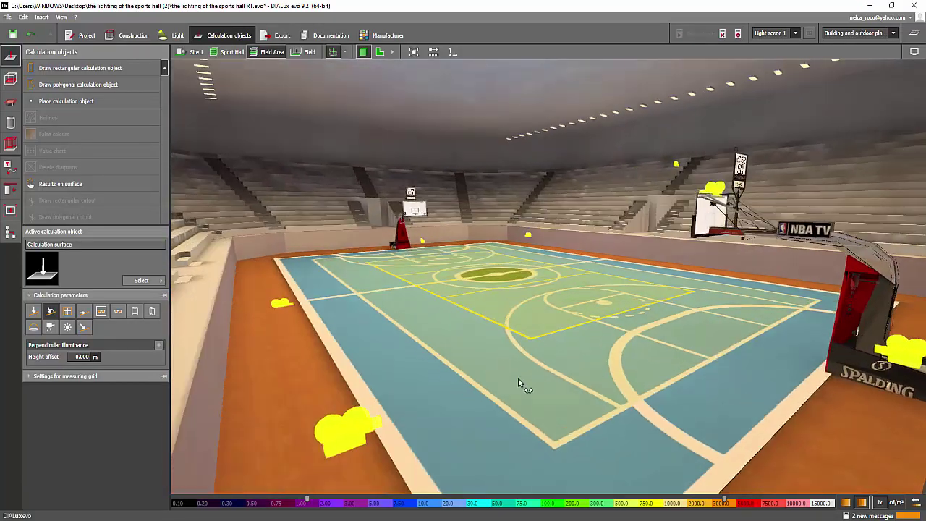